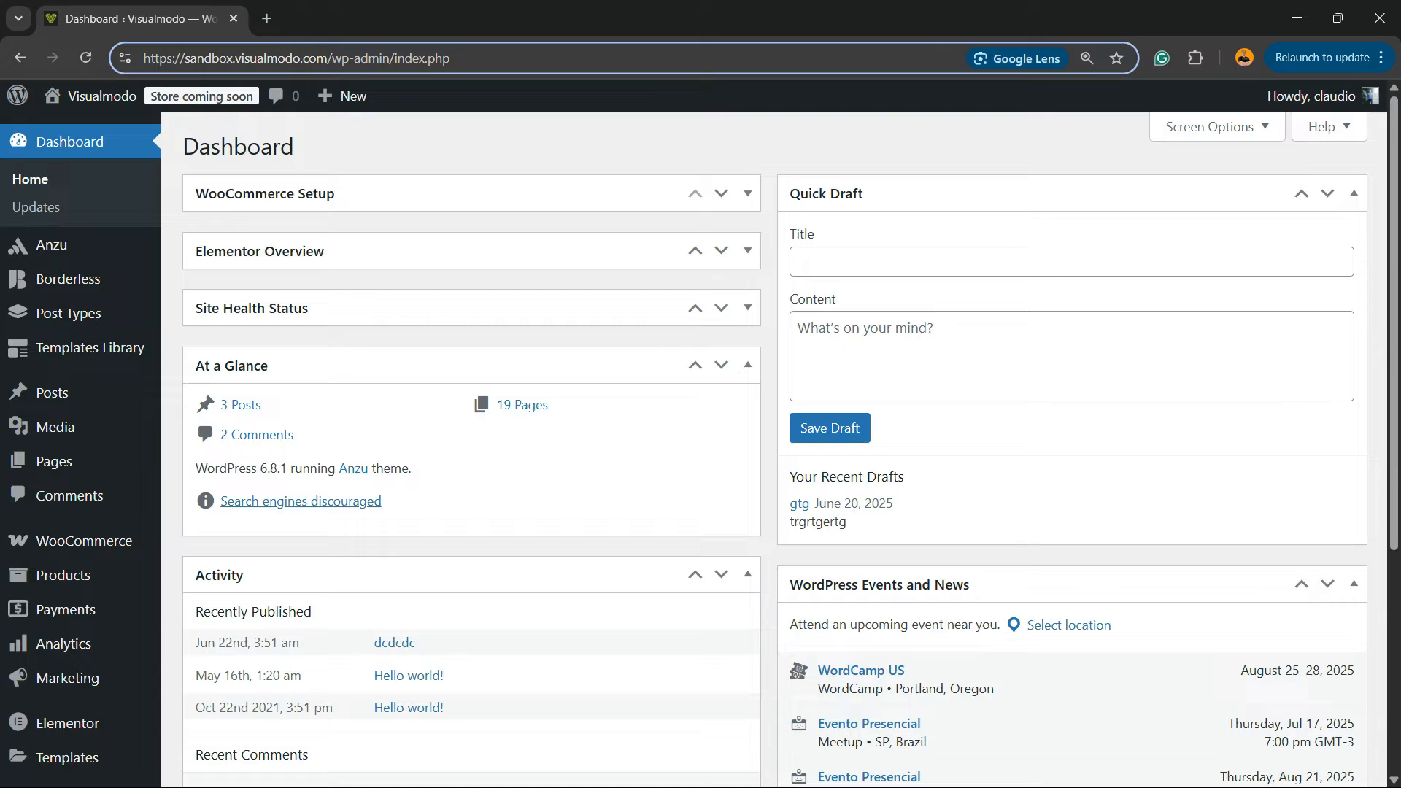
- Open the page labelled "Checkout — Checkout Page" from the site's page list for editing
{"action": "left_click_drag", "start_coordinate": [332, 58], "coordinate": [405, 57]}
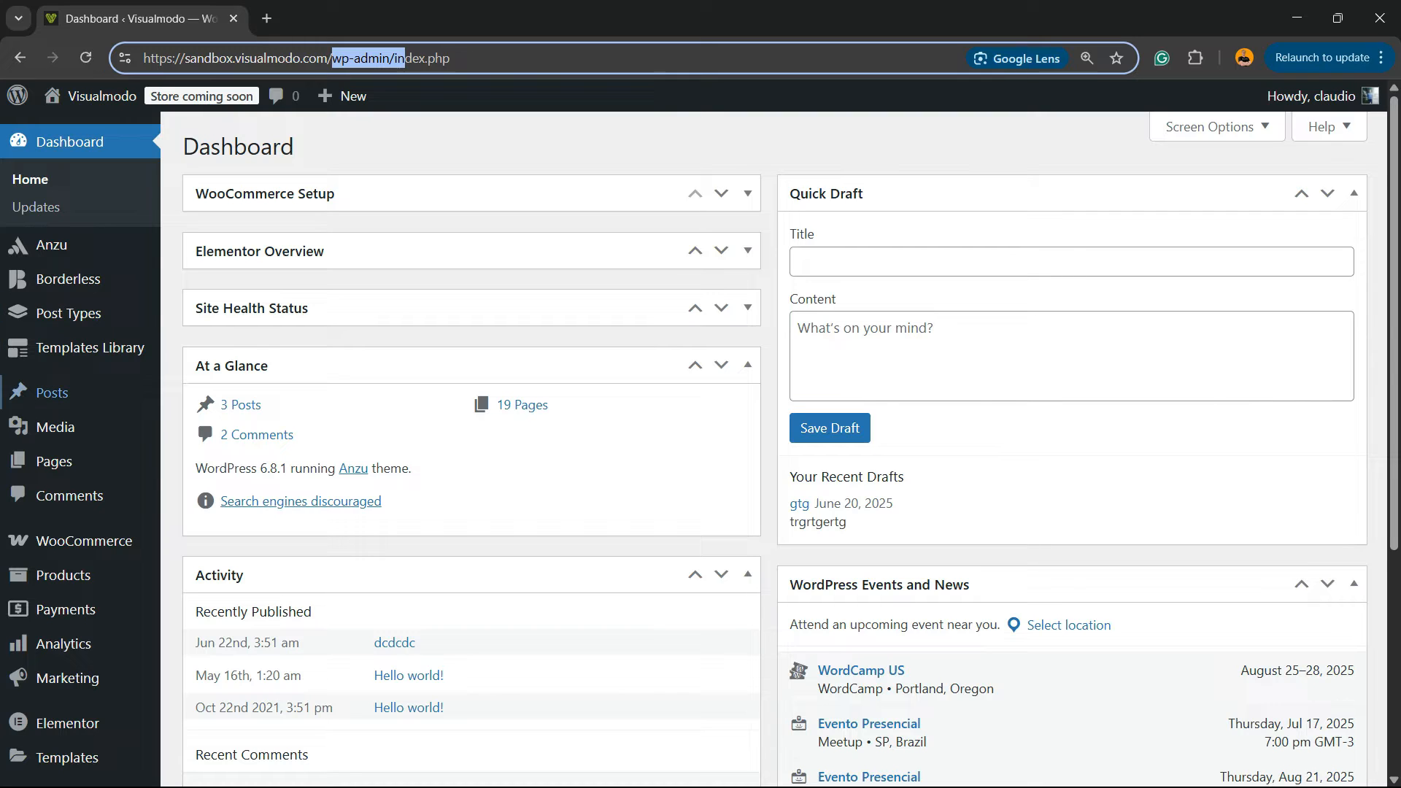
{"action": "left_click", "coordinate": [55, 461]}
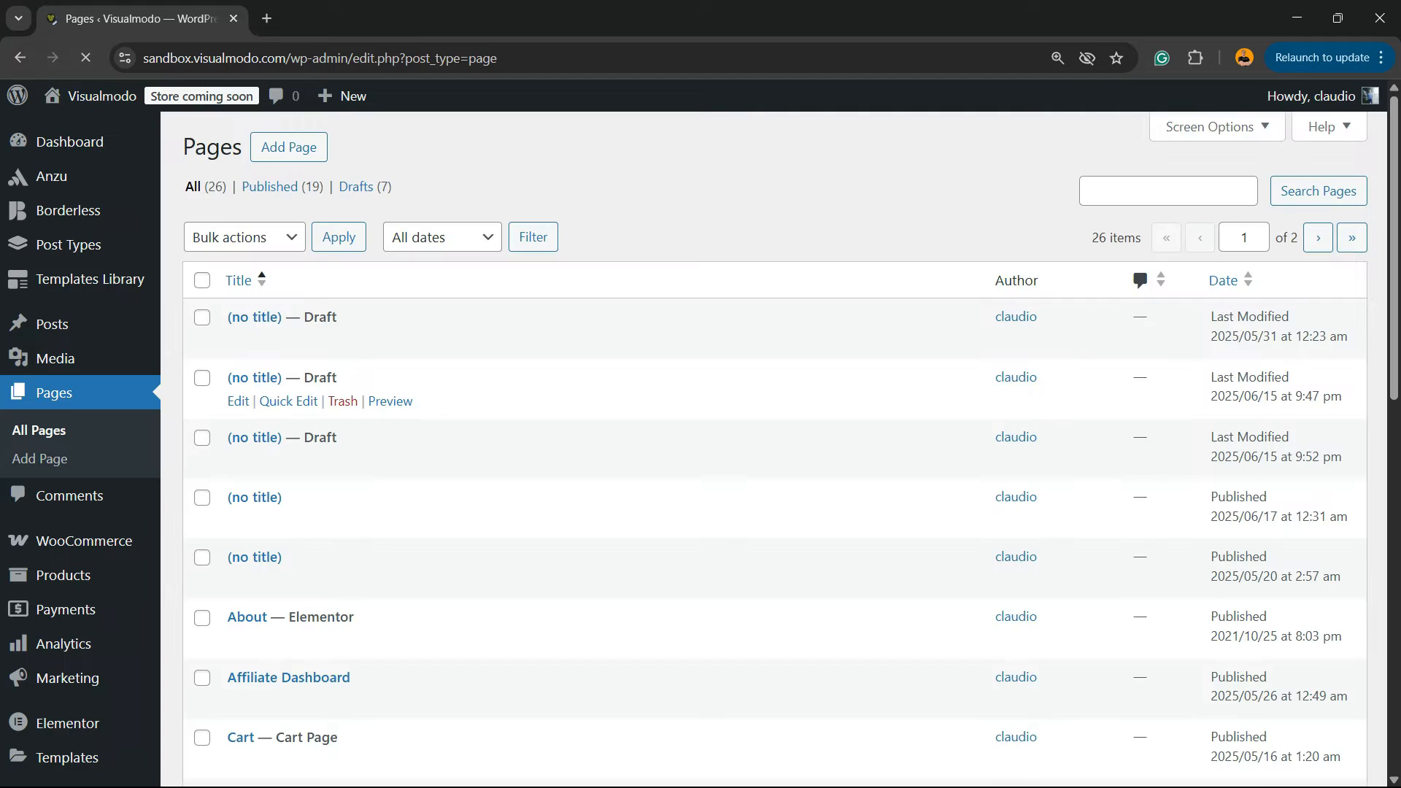
{"action": "scroll", "coordinate": [511, 387], "scroll_direction": "down", "scroll_amount": 5}
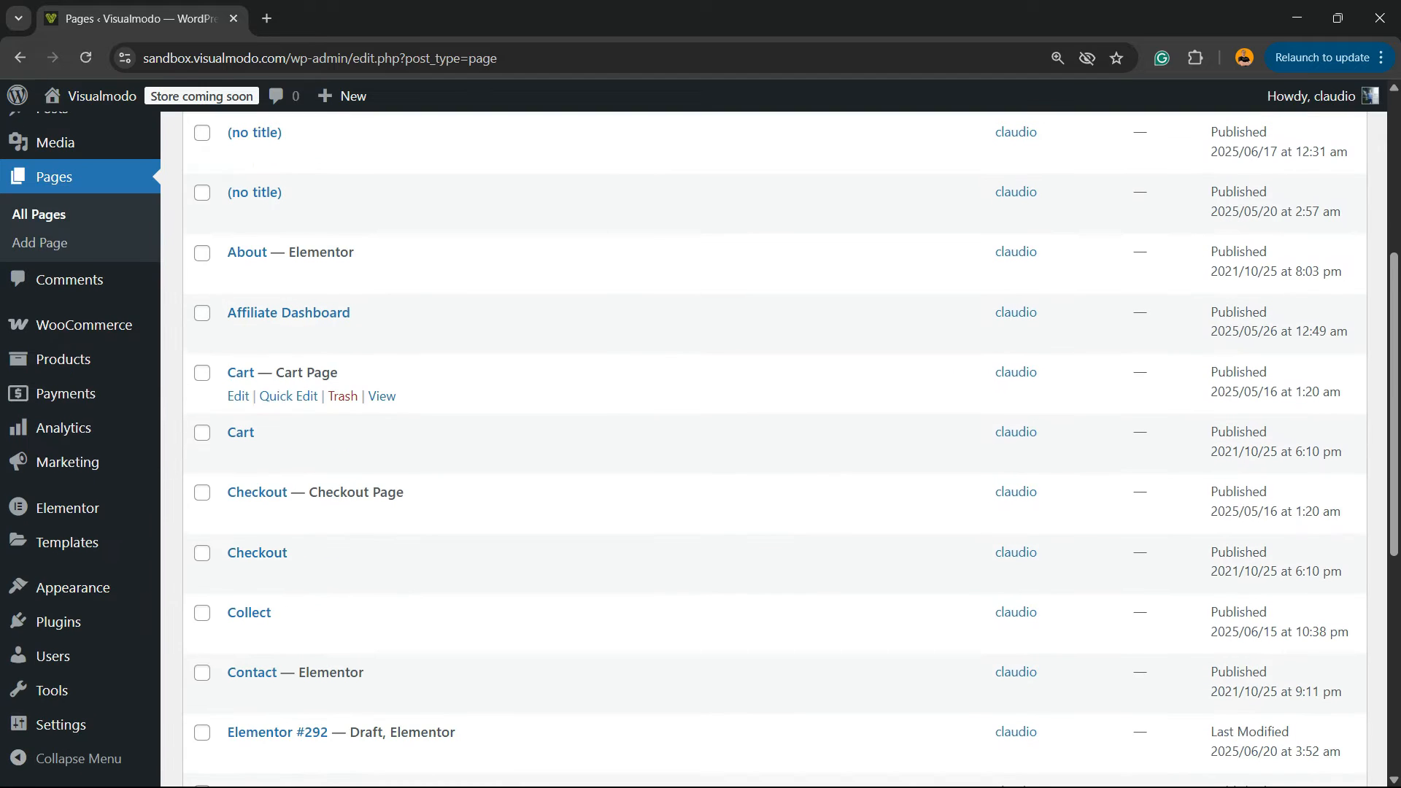
{"action": "left_click_drag", "start_coordinate": [344, 396], "coordinate": [284, 374]}
{"action": "left_click", "coordinate": [310, 381]}
{"action": "left_click_drag", "start_coordinate": [405, 493], "coordinate": [317, 493]}
{"action": "left_click", "coordinate": [259, 493]}
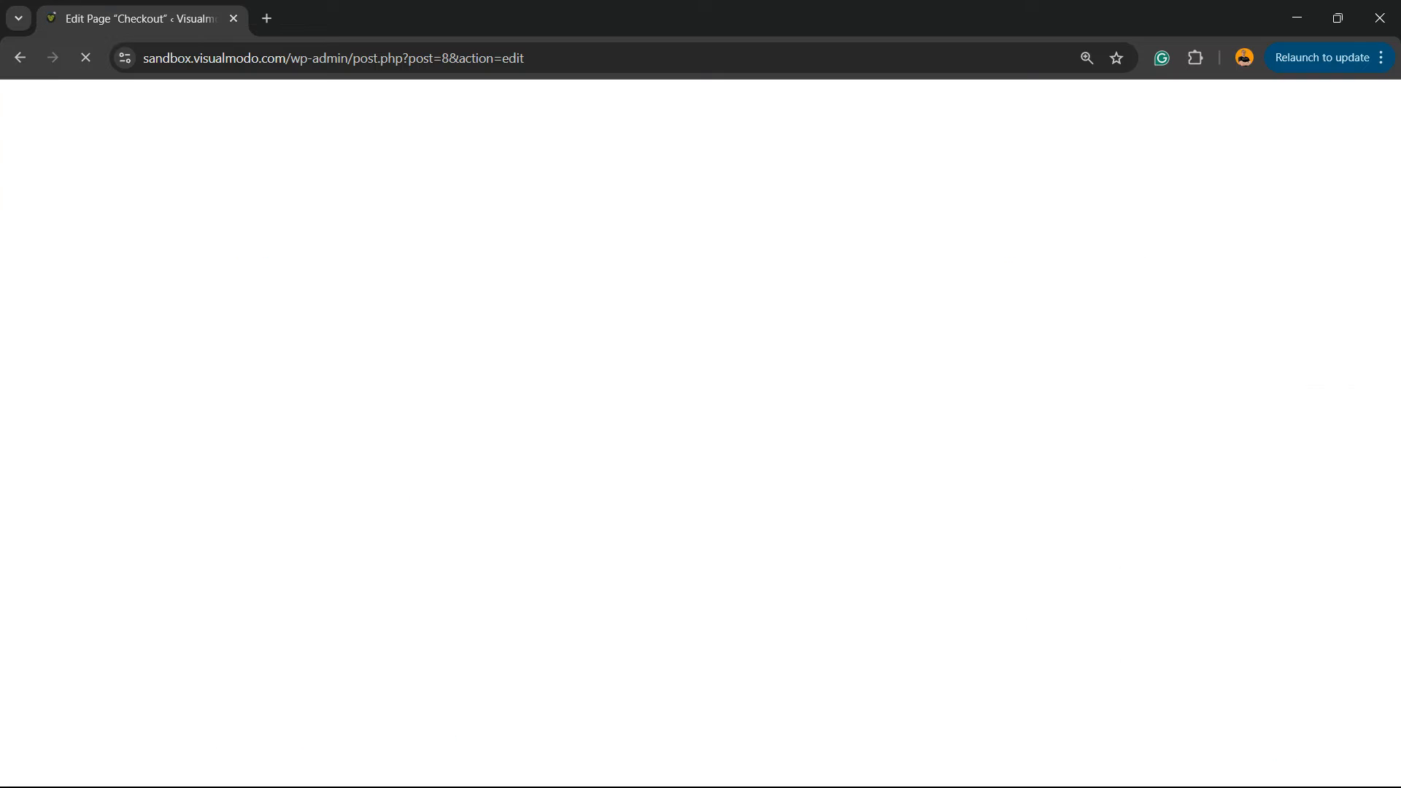
- Hide the Company, Address line 2 and Phone fields in the Shipping Address block of the checkout form
{"action": "scroll", "coordinate": [555, 453], "scroll_direction": "down", "scroll_amount": 5}
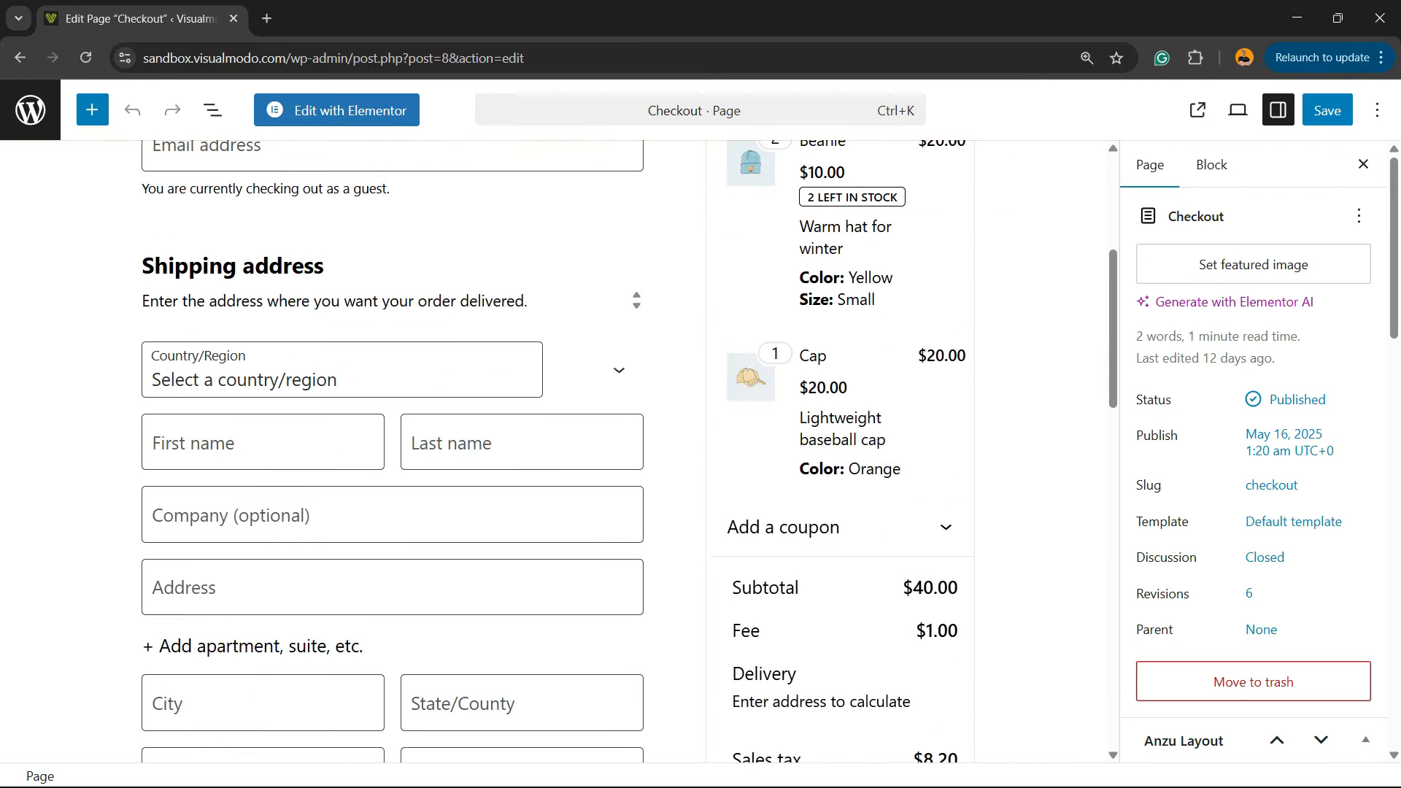
{"action": "left_click", "coordinate": [392, 505]}
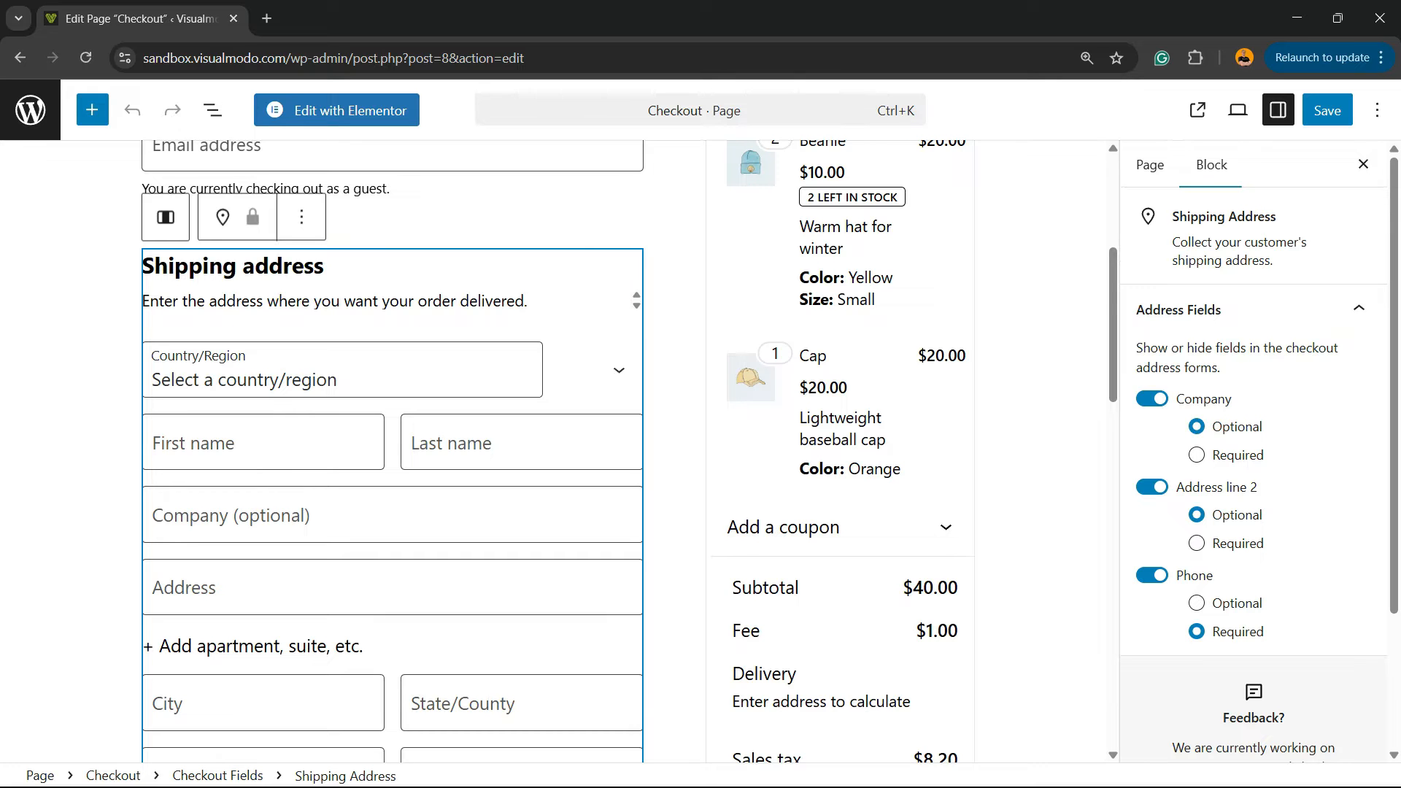
{"action": "key", "text": "ctrl+plus"}
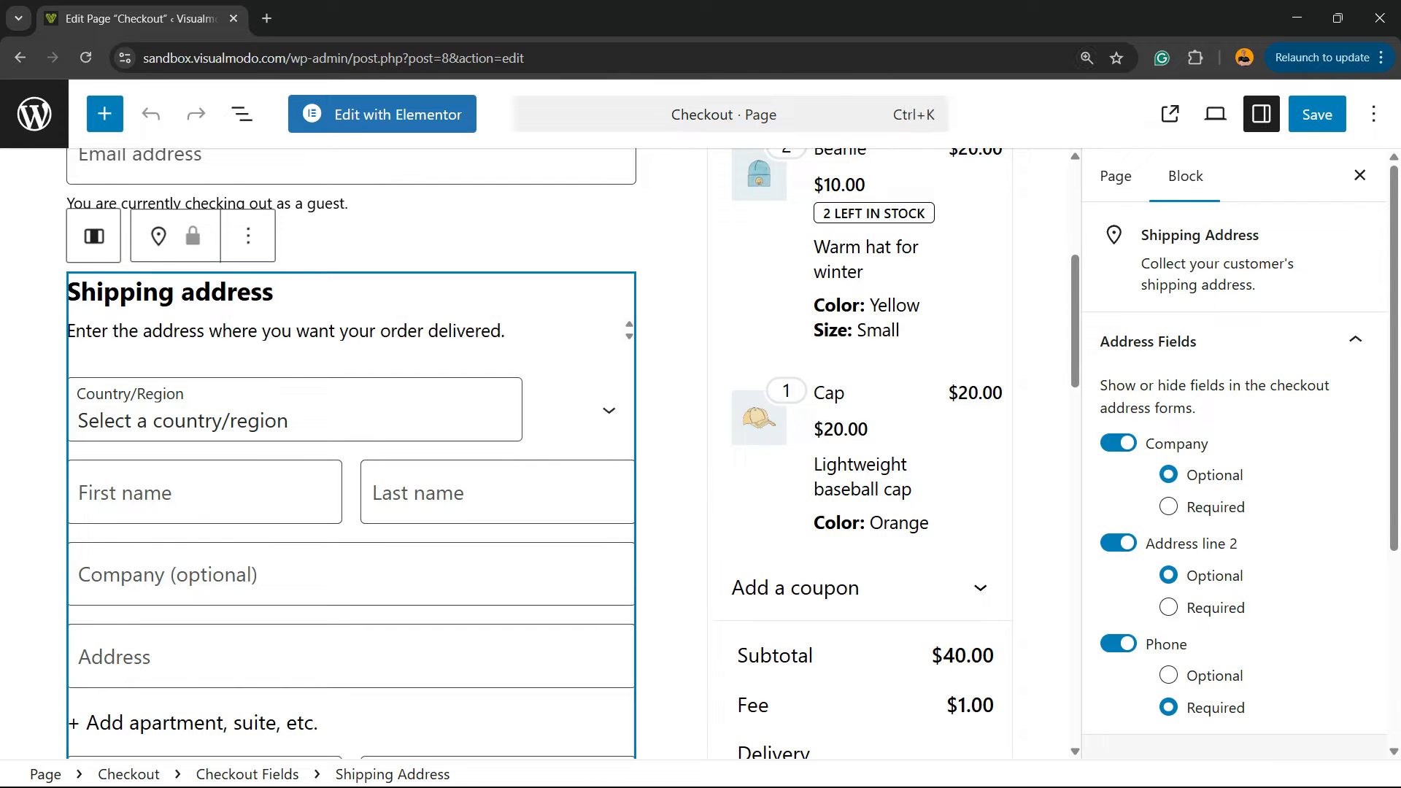
{"action": "left_click", "coordinate": [1119, 443]}
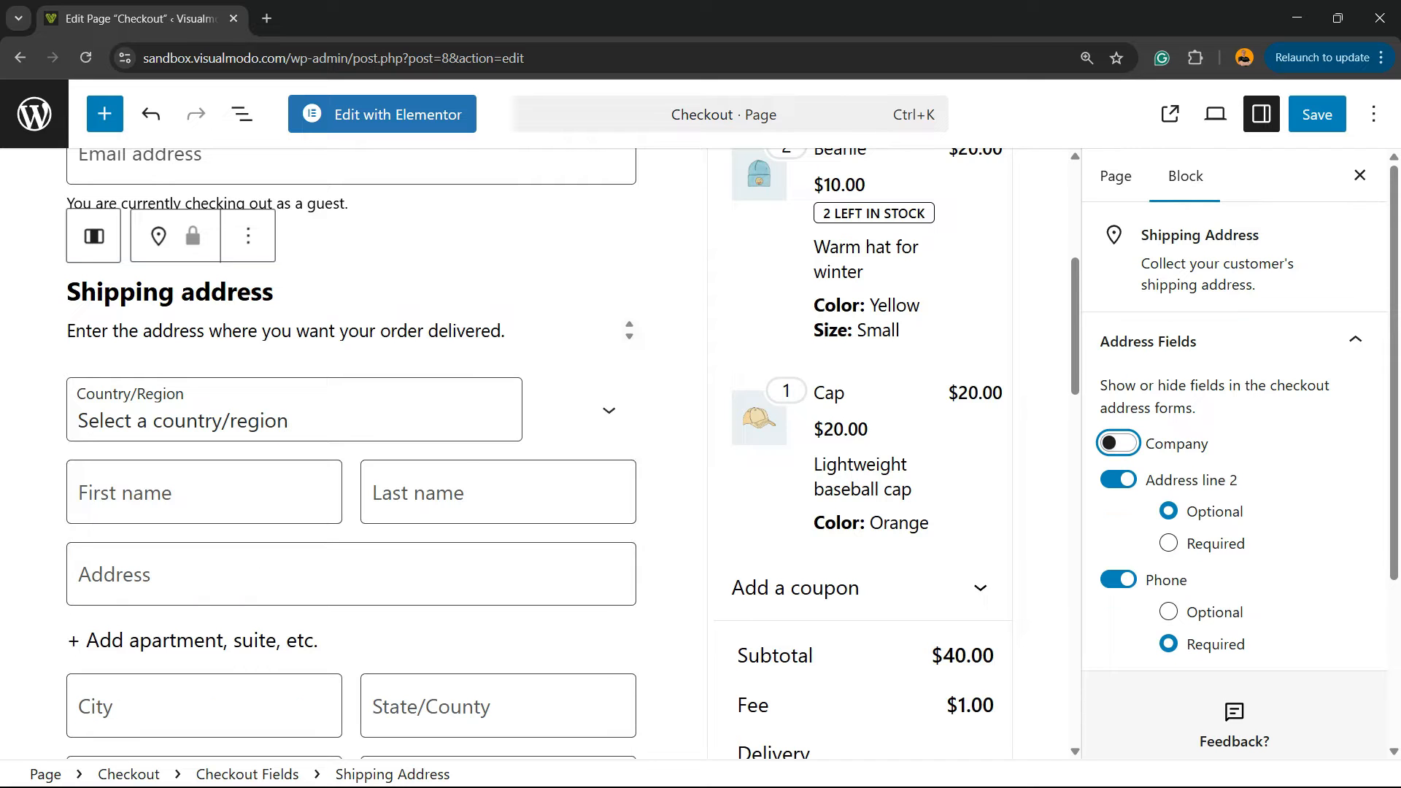
{"action": "key", "text": "Tab"}
{"action": "key", "text": "space"}
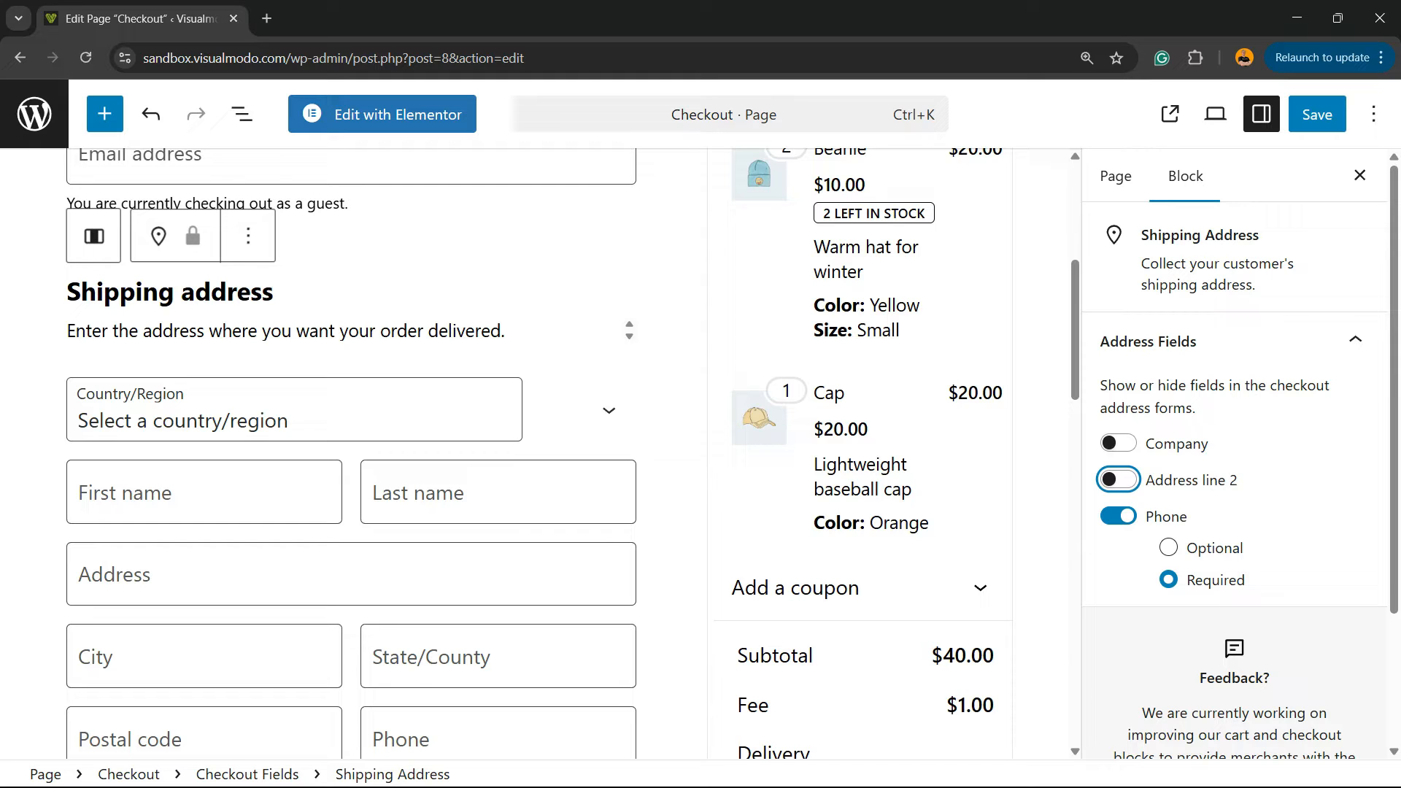
{"action": "scroll", "coordinate": [1234, 481], "scroll_direction": "down", "scroll_amount": 3}
{"action": "scroll", "coordinate": [1234, 482], "scroll_direction": "up", "scroll_amount": 3}
{"action": "key", "text": "Tab"}
{"action": "key", "text": "space"}
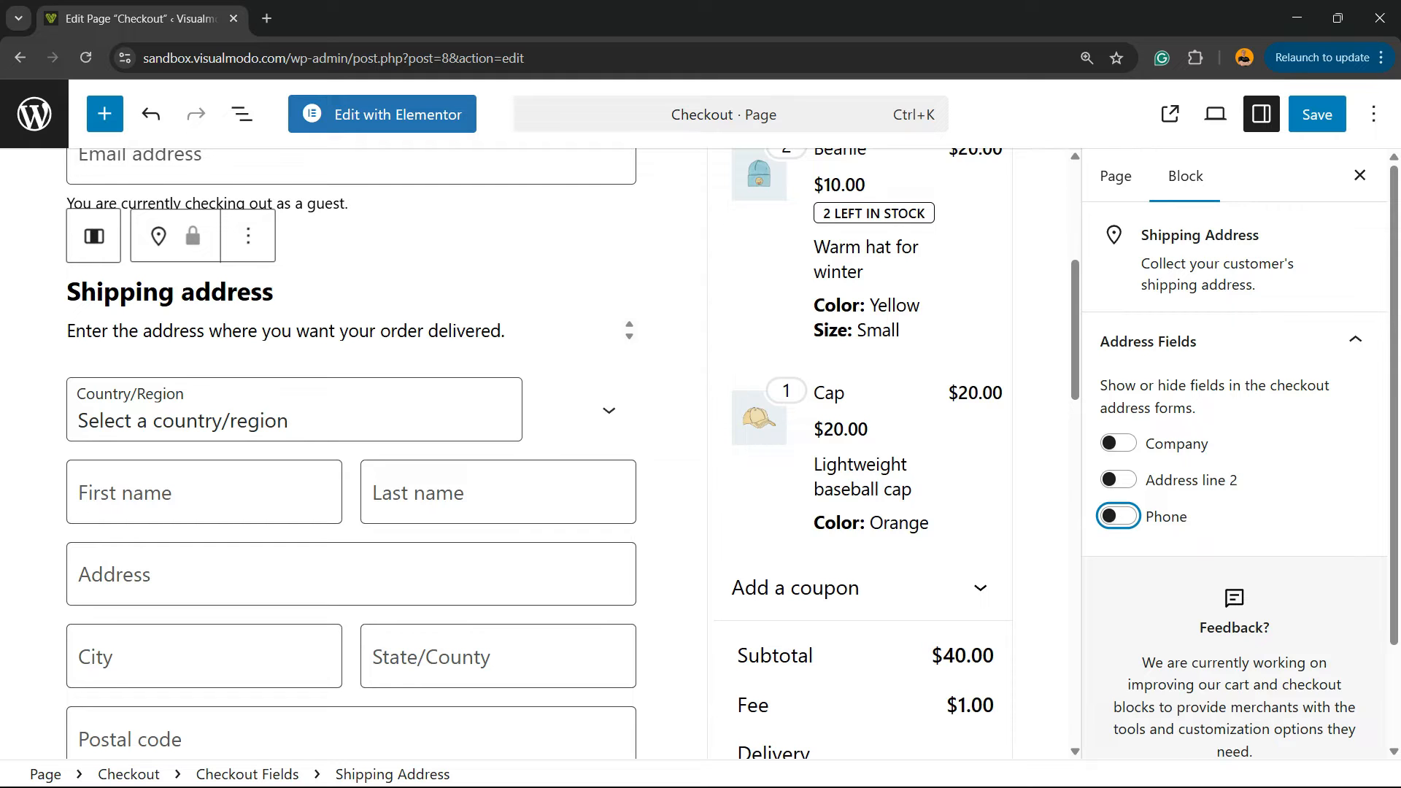
- Enable form step numbers for the whole Checkout block, and switch its dark mode inputs on and back off
{"action": "scroll", "coordinate": [511, 452], "scroll_direction": "up", "scroll_amount": 3}
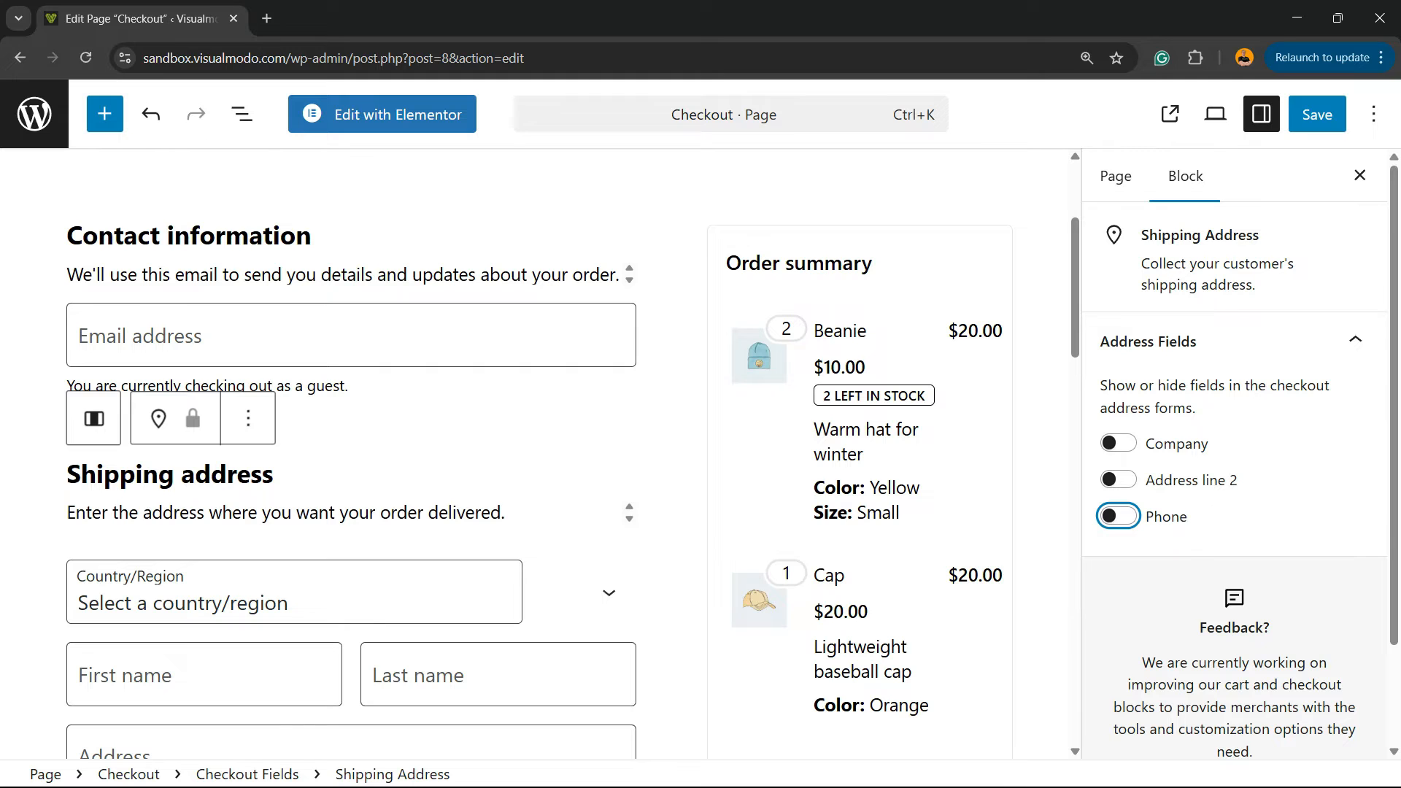
{"action": "scroll", "coordinate": [510, 452], "scroll_direction": "down", "scroll_amount": 5}
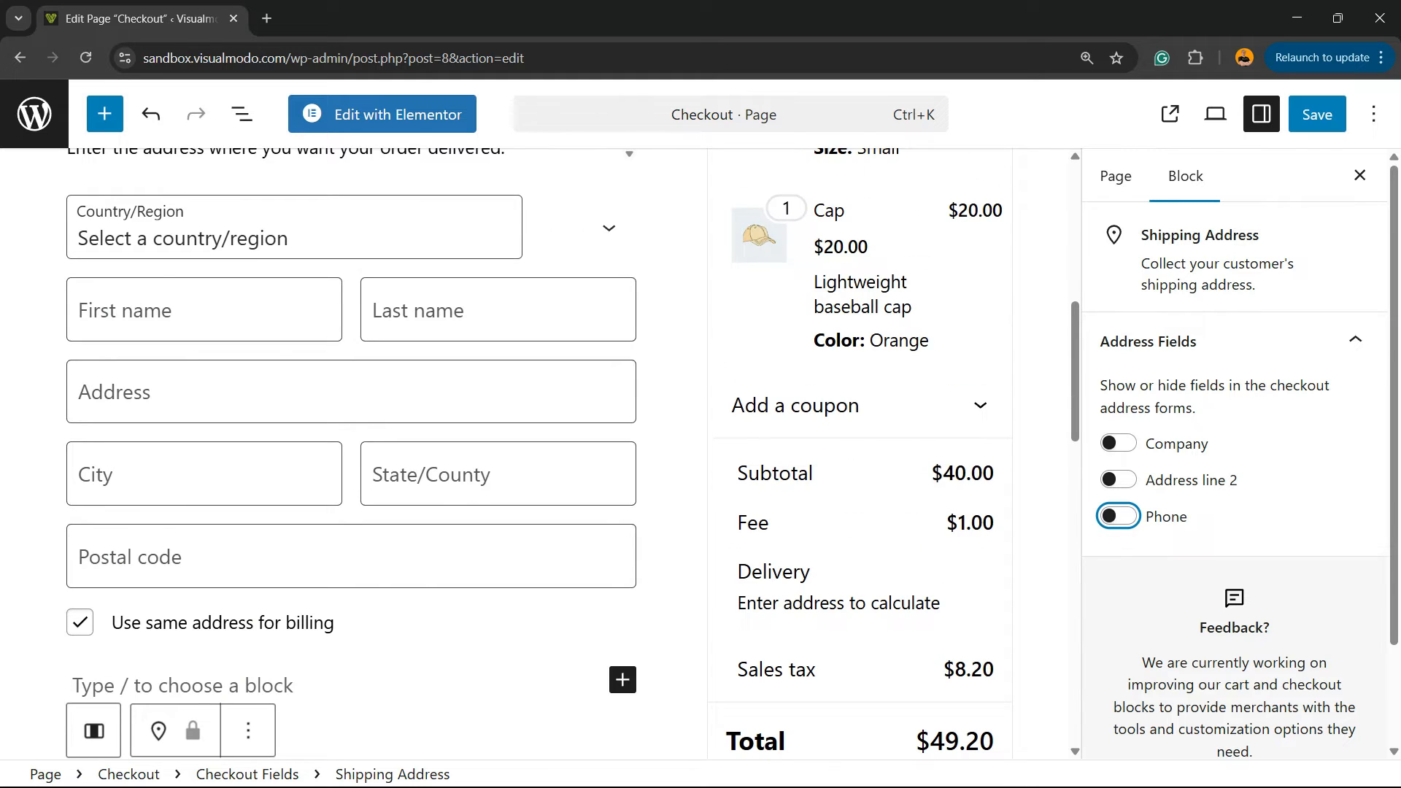
{"action": "scroll", "coordinate": [511, 452], "scroll_direction": "up", "scroll_amount": 5}
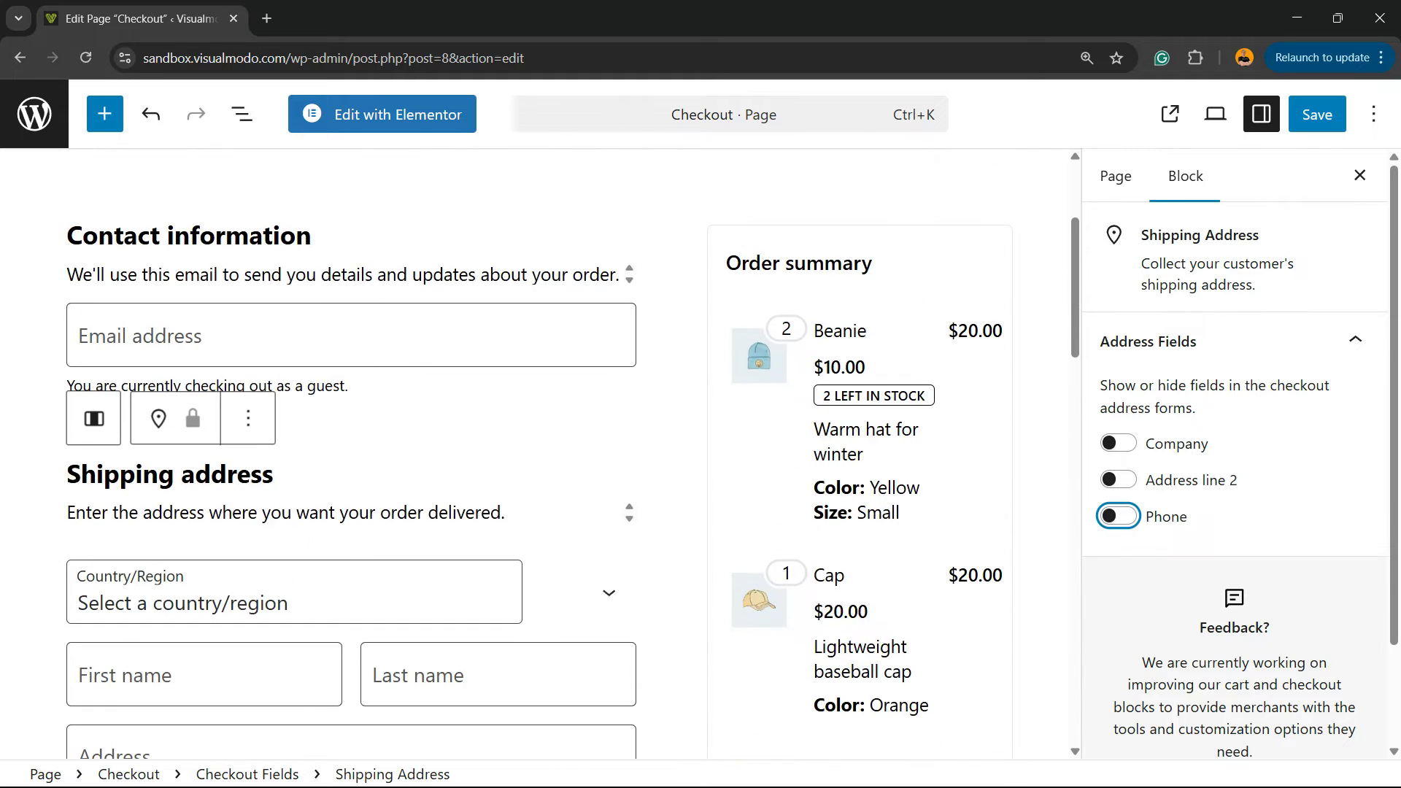
{"action": "left_click", "coordinate": [672, 431]}
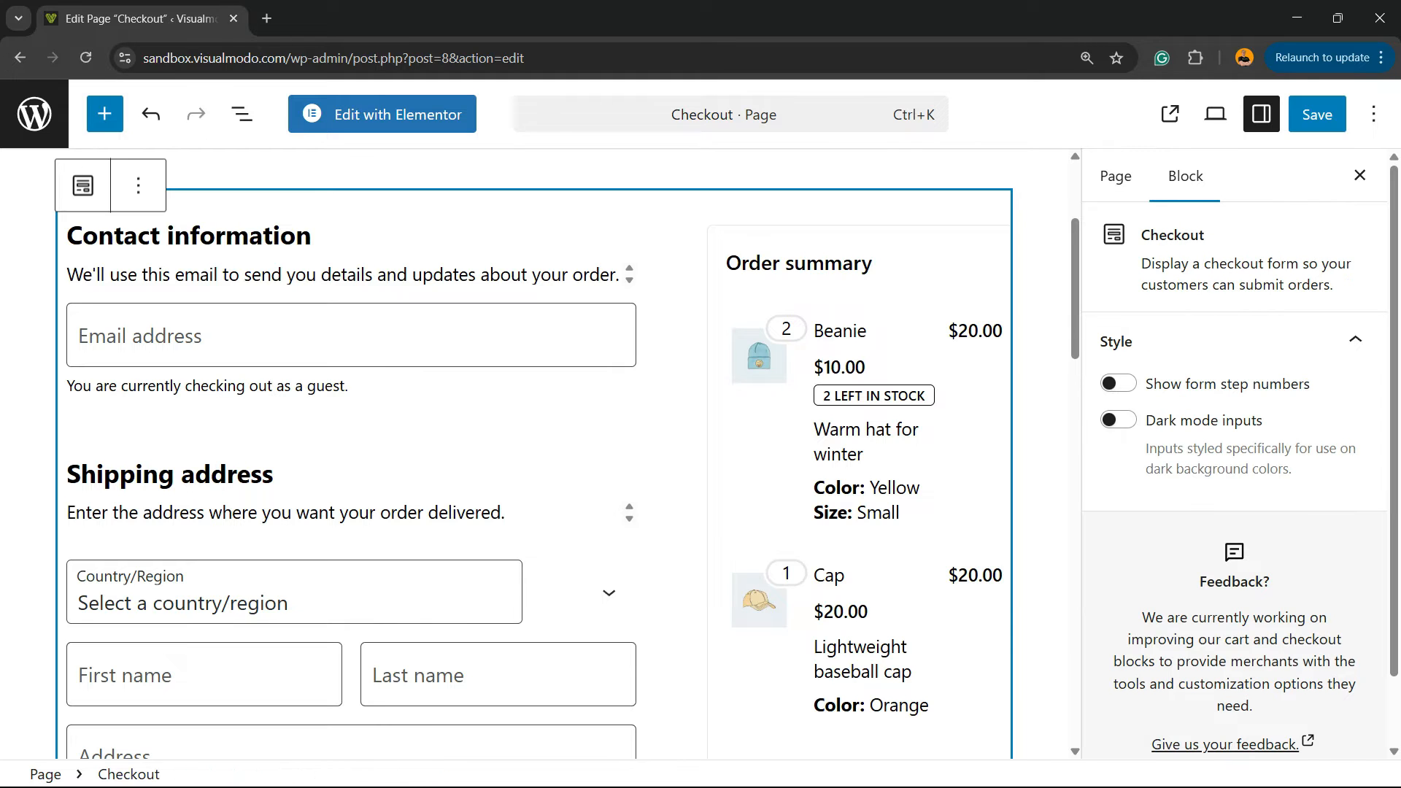
{"action": "left_click", "coordinate": [1118, 384]}
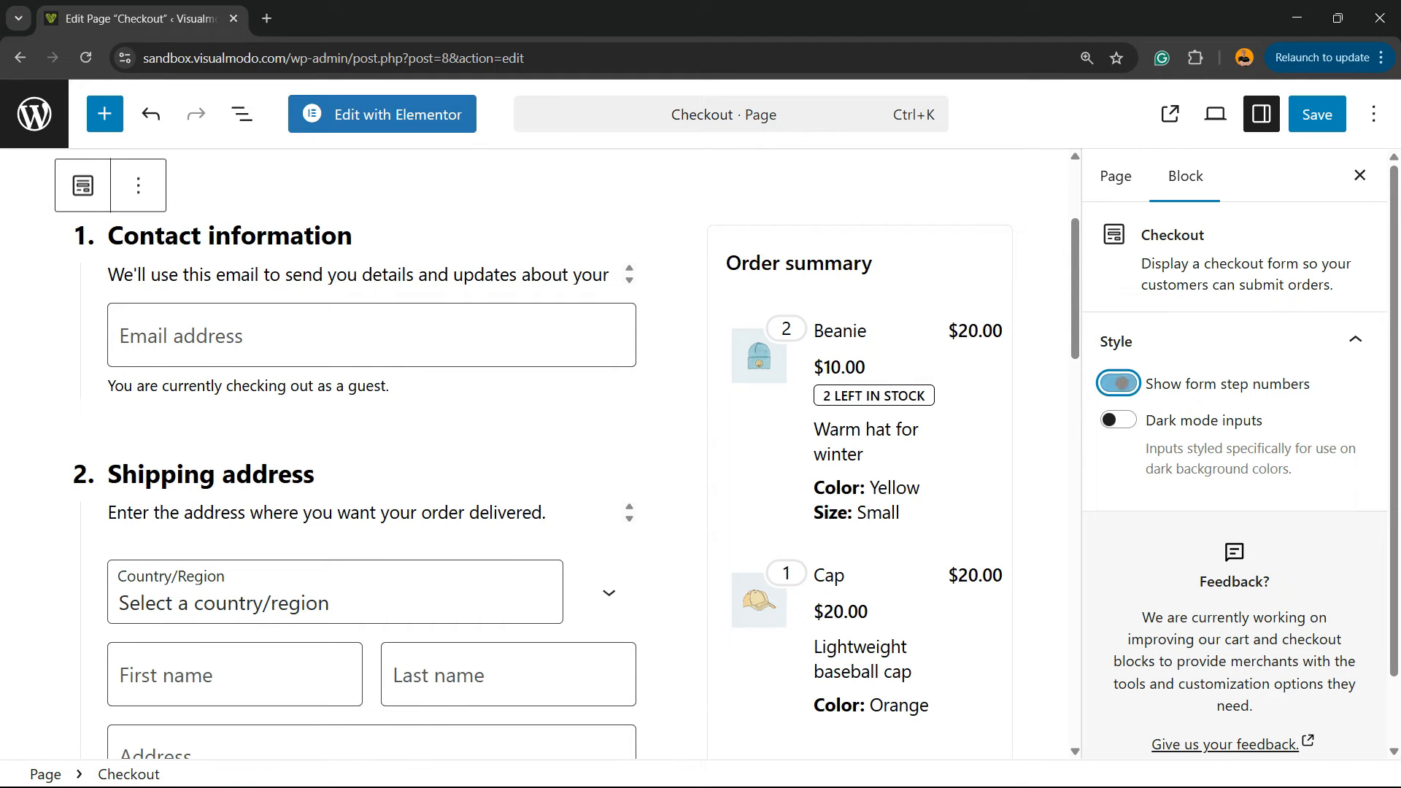
{"action": "left_click", "coordinate": [1118, 420]}
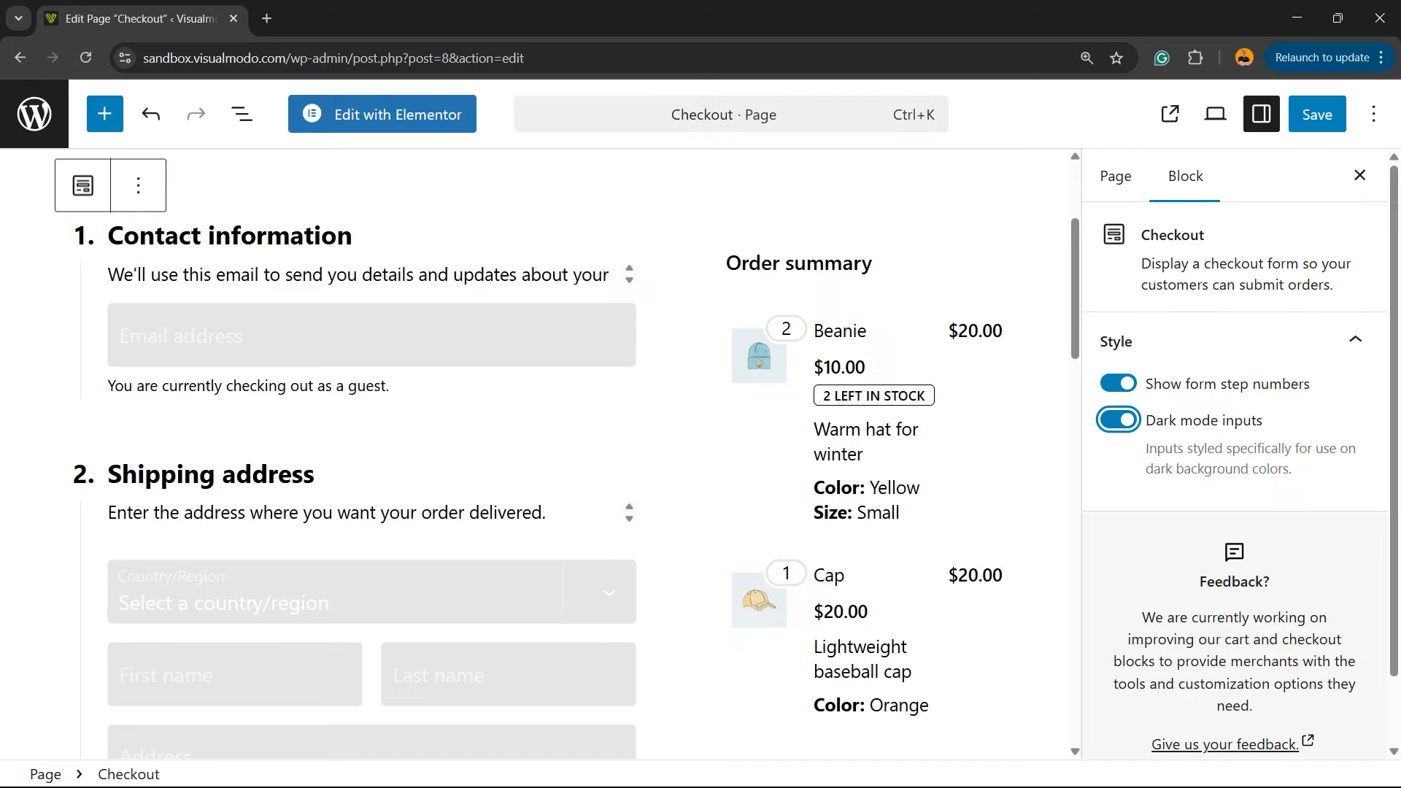
{"action": "left_click", "coordinate": [1118, 420]}
- Save the Checkout page together with the site-wide Company, Address Line 2 and Phone number changes
{"action": "scroll", "coordinate": [540, 452], "scroll_direction": "down", "scroll_amount": 6}
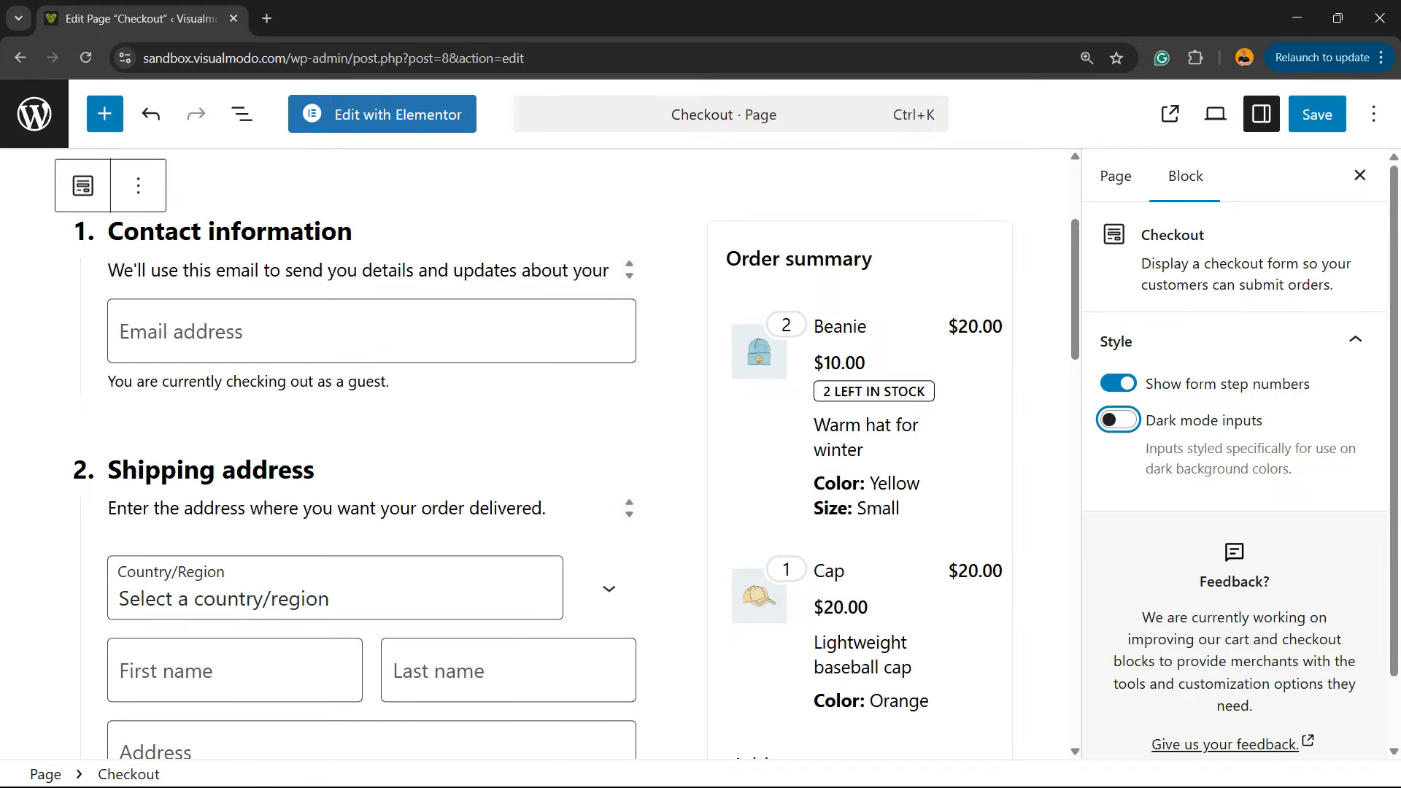
{"action": "scroll", "coordinate": [540, 452], "scroll_direction": "down", "scroll_amount": 4}
{"action": "scroll", "coordinate": [540, 452], "scroll_direction": "up", "scroll_amount": 13}
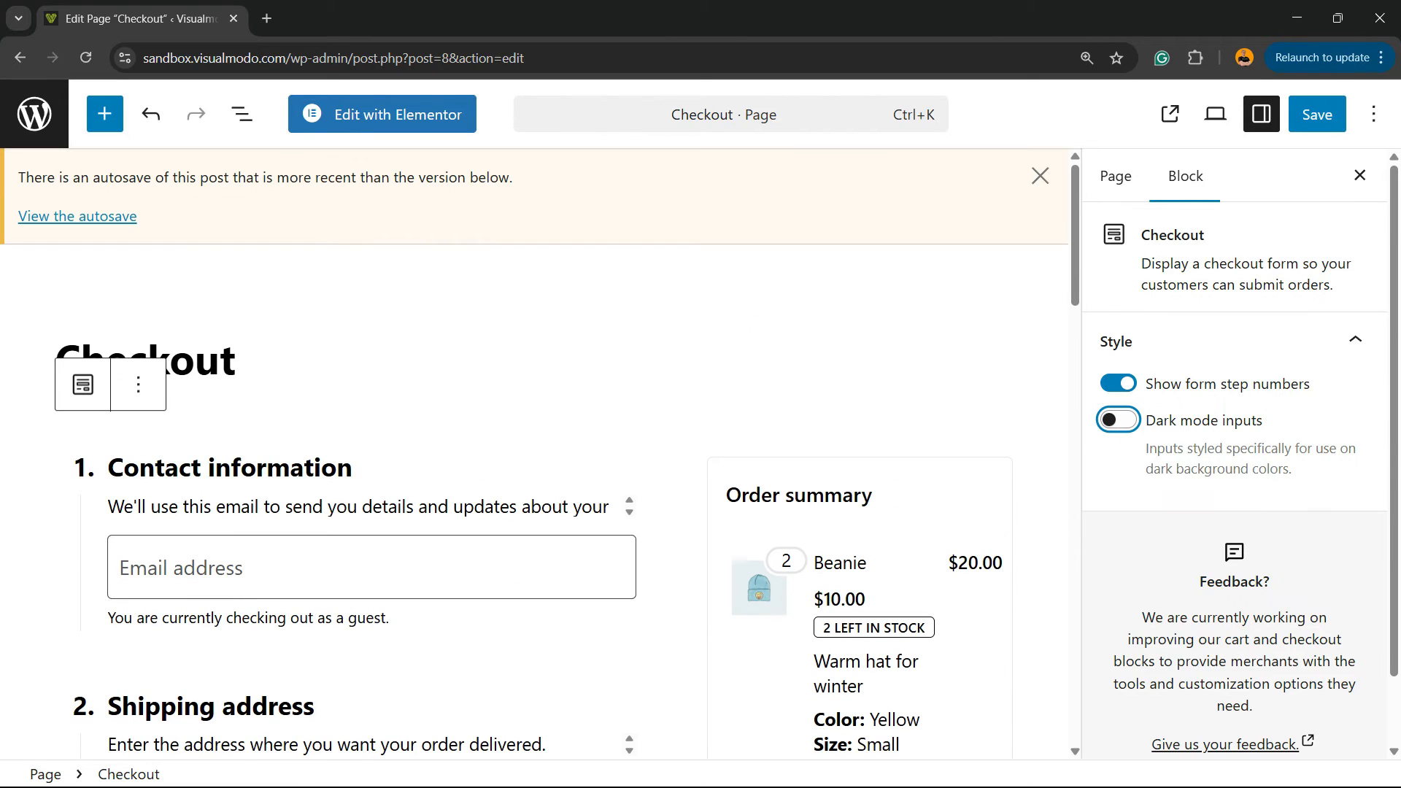
{"action": "left_click", "coordinate": [1317, 115]}
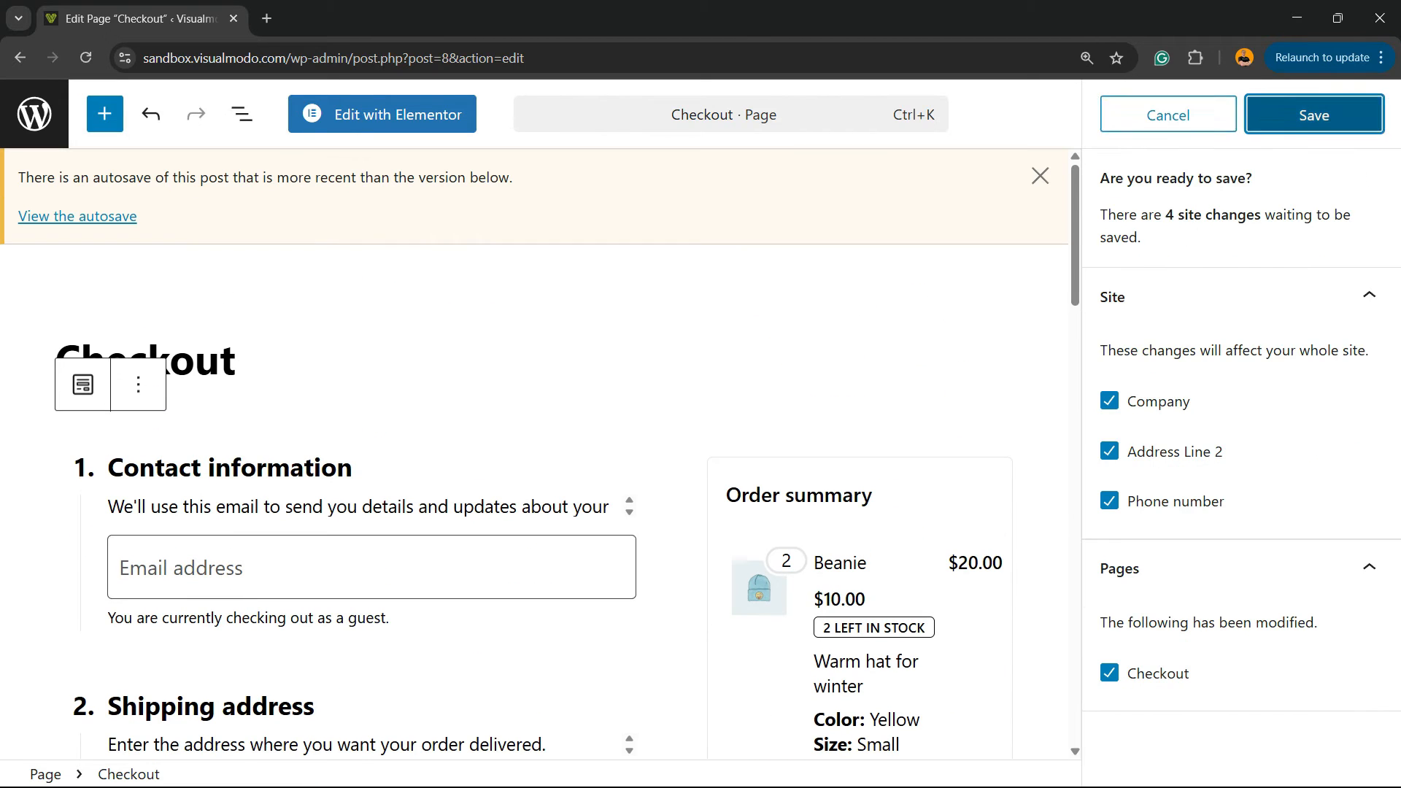
{"action": "left_click", "coordinate": [1314, 114]}
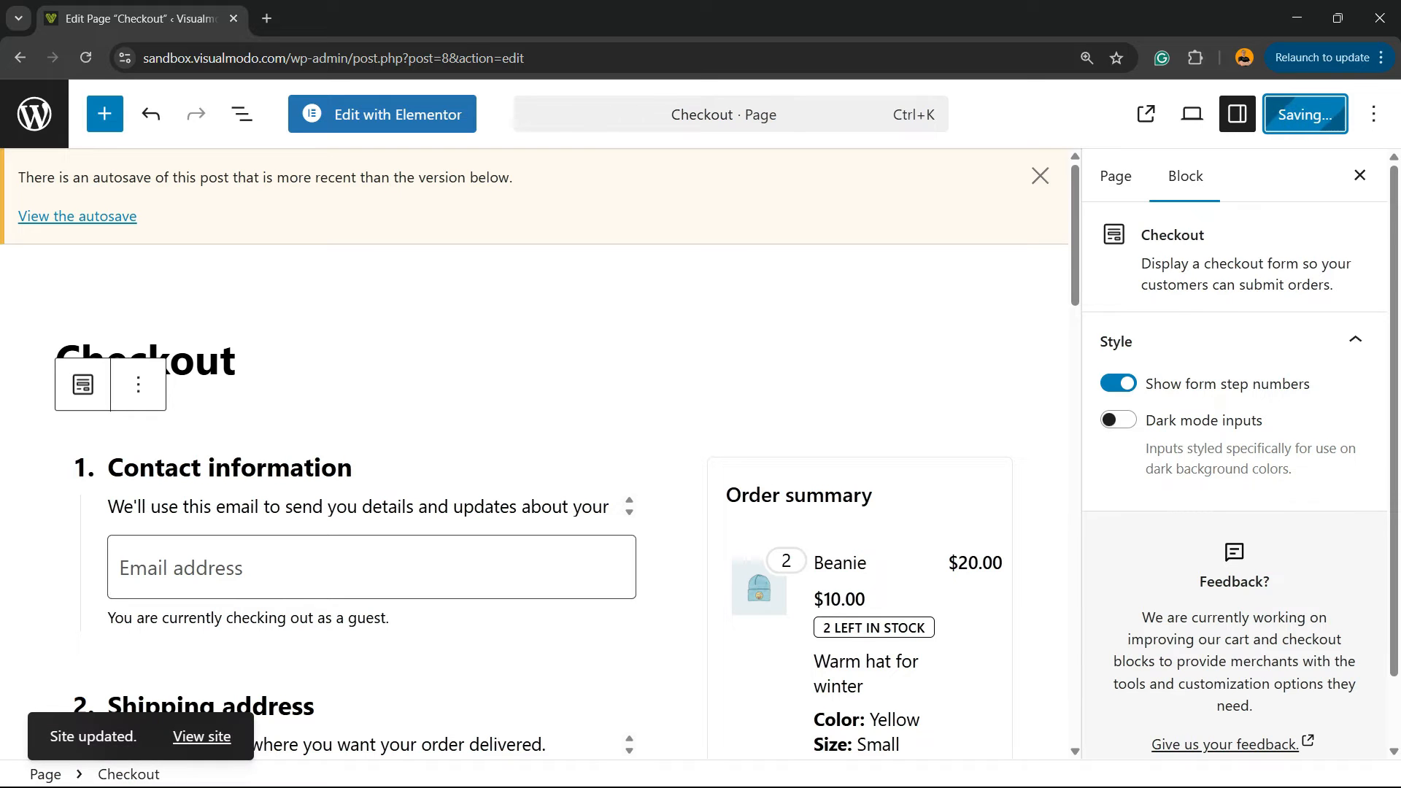
- Leave the page editor and search the plugins available to add for "cache"
{"action": "left_click", "coordinate": [34, 114]}
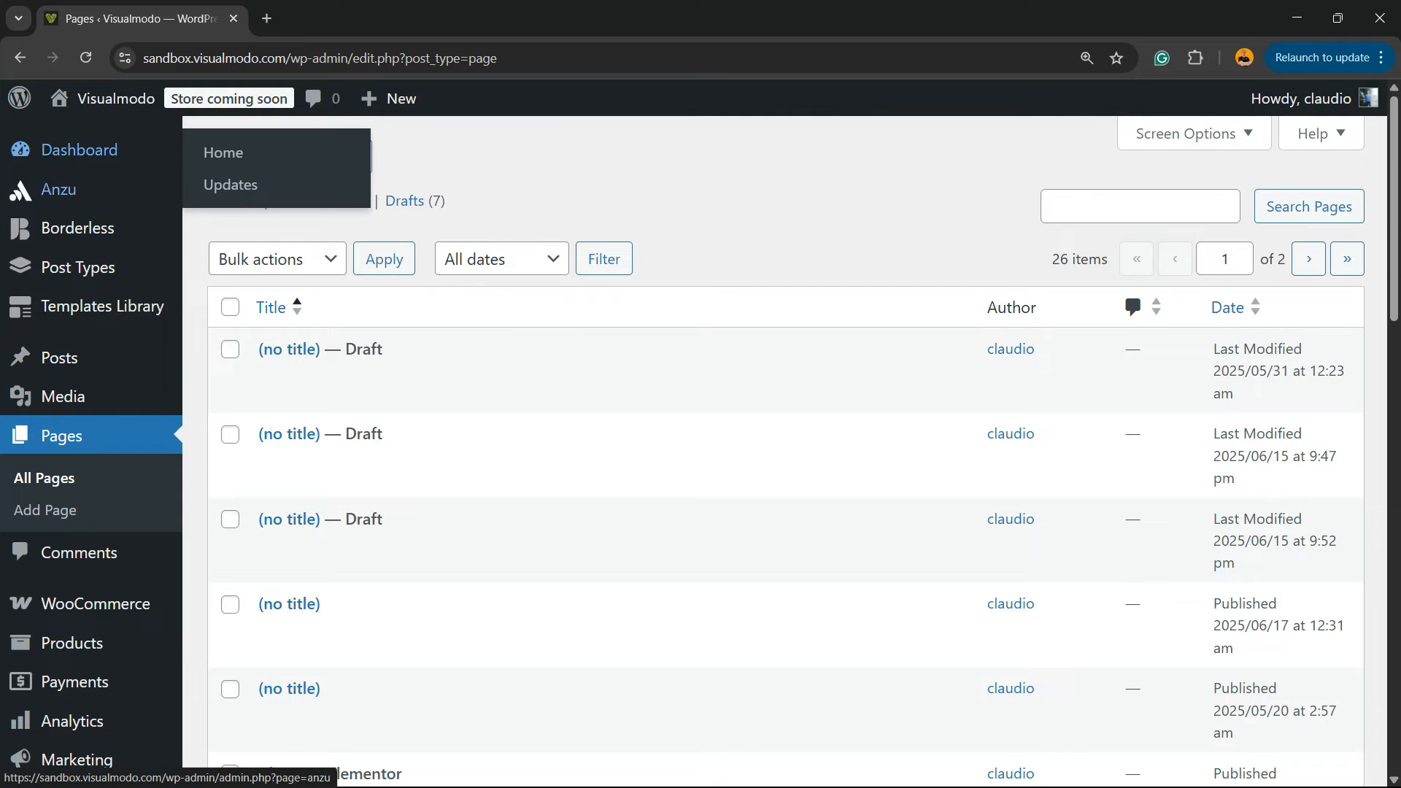
{"action": "scroll", "coordinate": [44, 219], "scroll_direction": "down", "scroll_amount": 5}
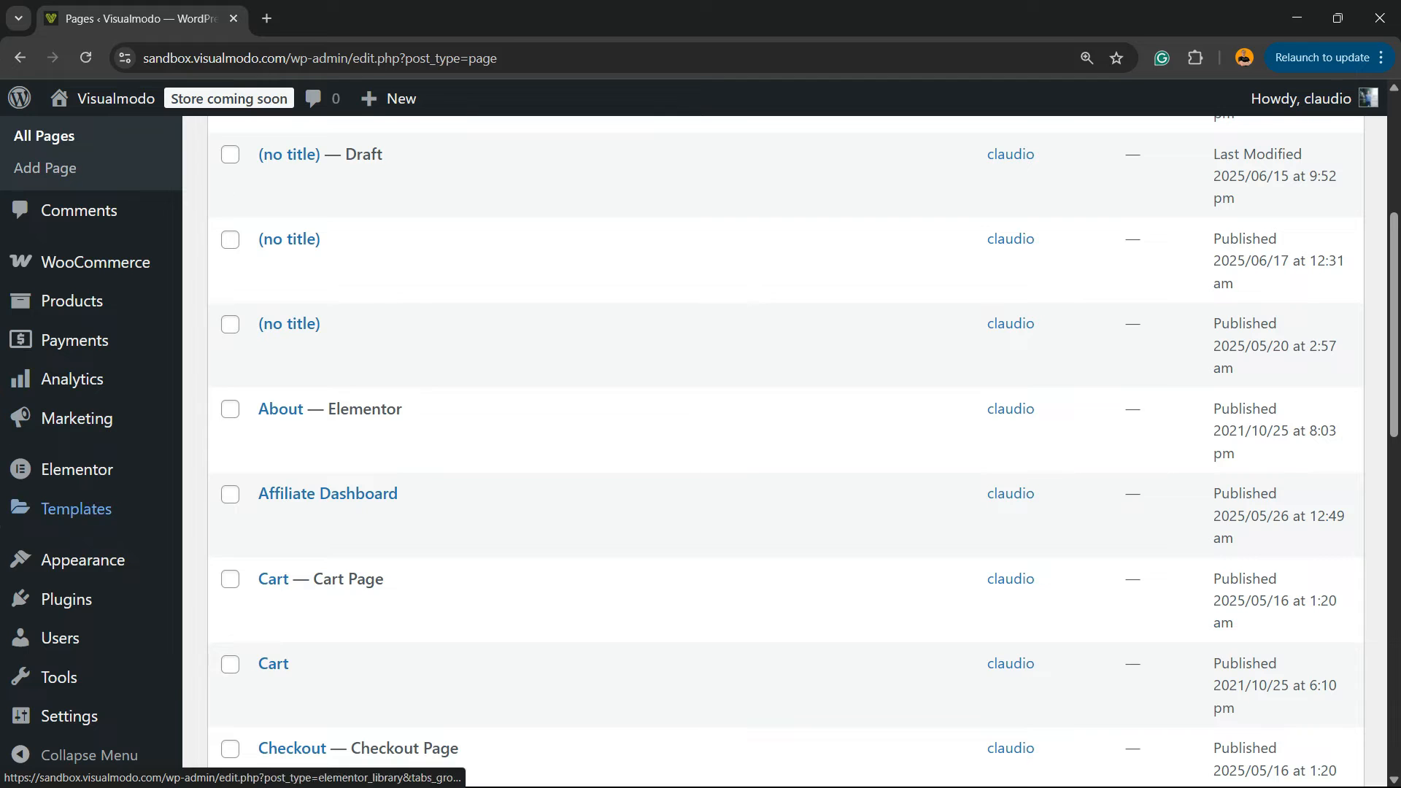
{"action": "mouse_move", "coordinate": [66, 599]}
{"action": "left_click", "coordinate": [238, 634]}
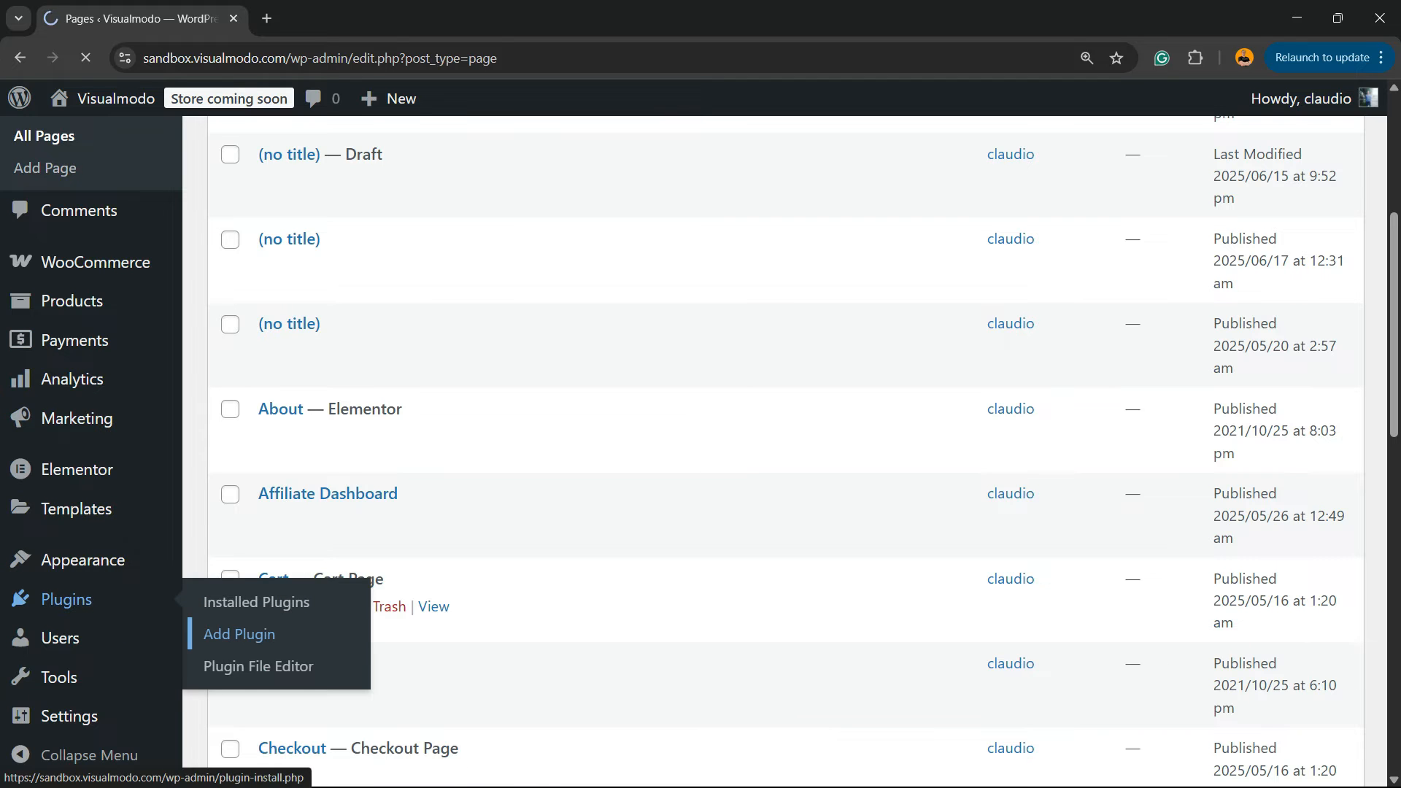
{"action": "left_click", "coordinate": [1083, 220]}
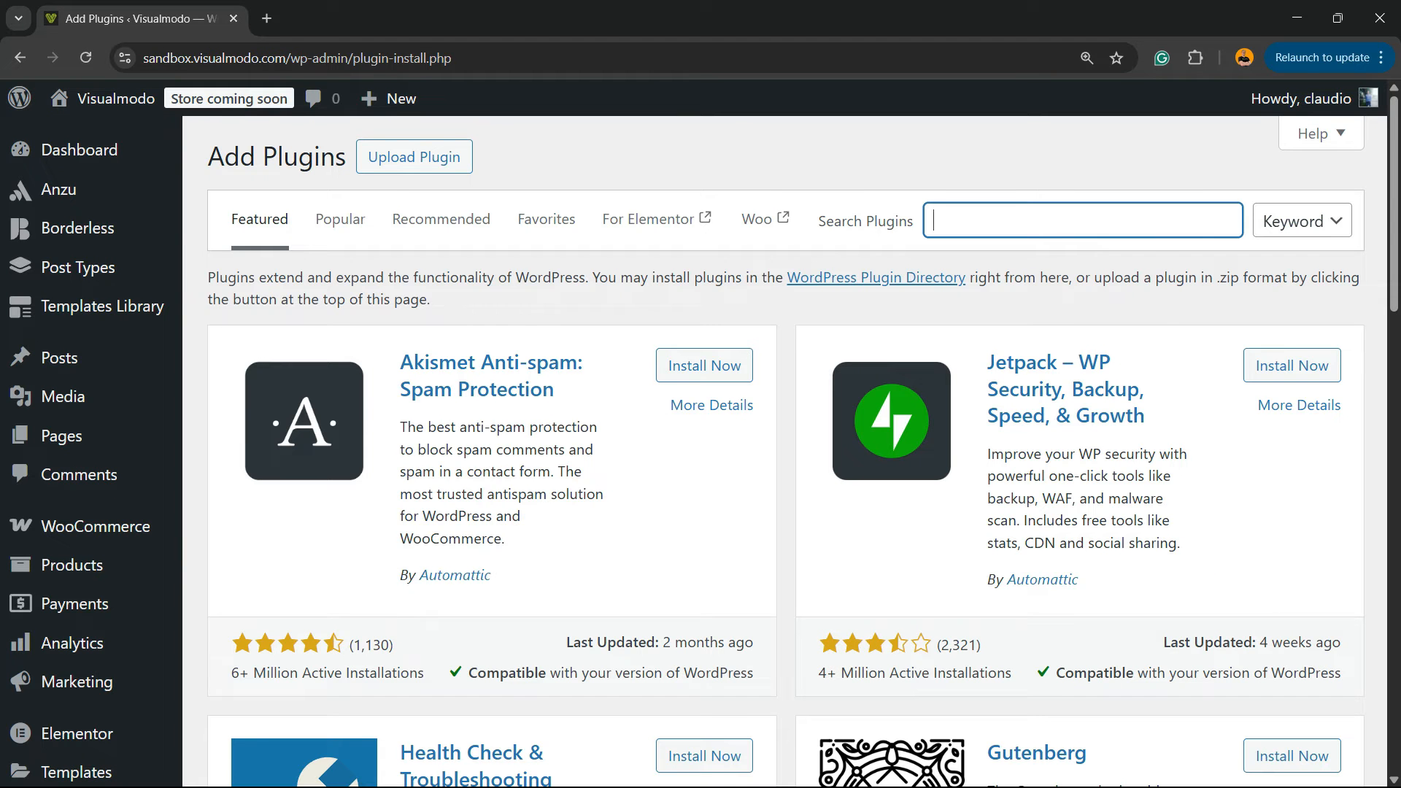
{"action": "type", "text": "cache"}
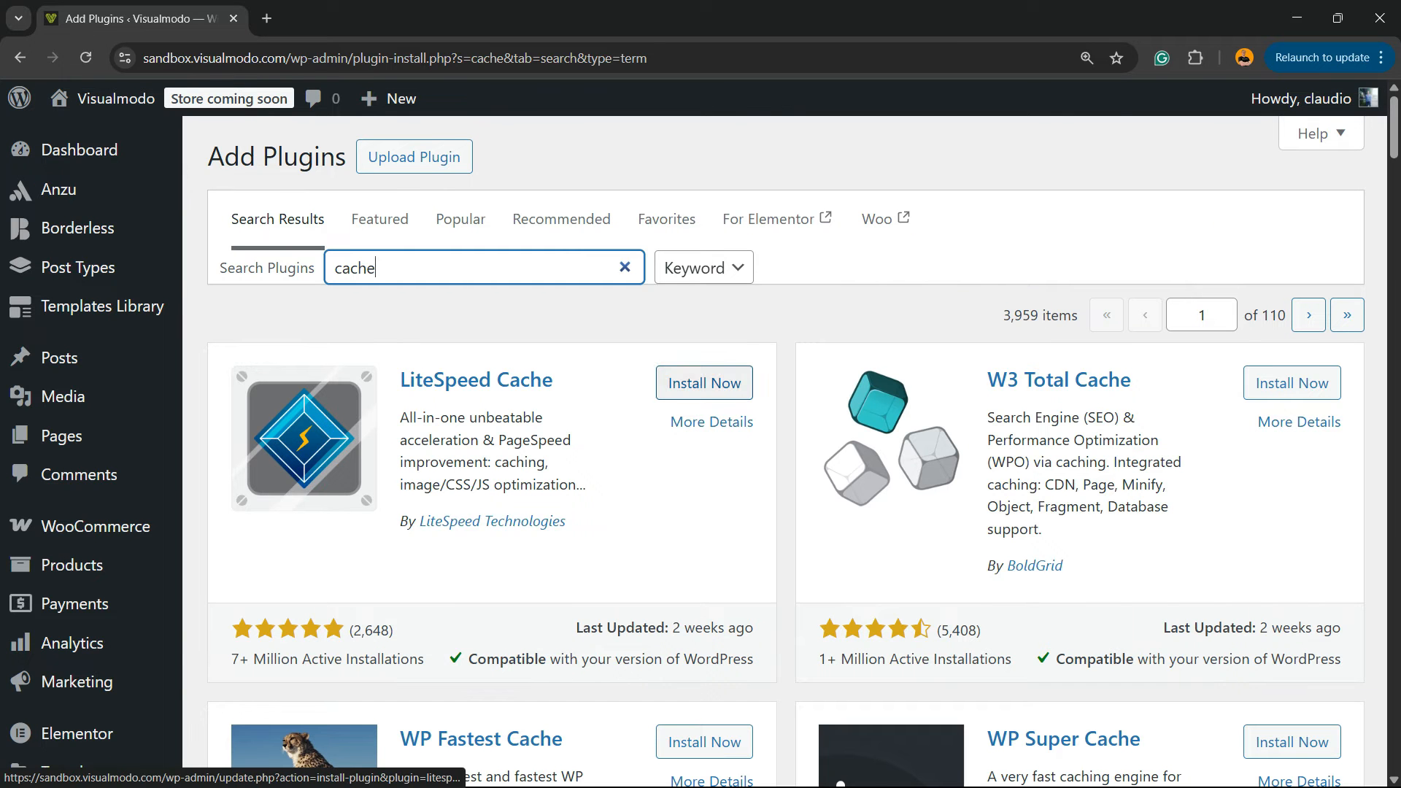
- Install and activate the LiteSpeed Cache plugin
{"action": "scroll", "coordinate": [786, 453], "scroll_direction": "down", "scroll_amount": 3}
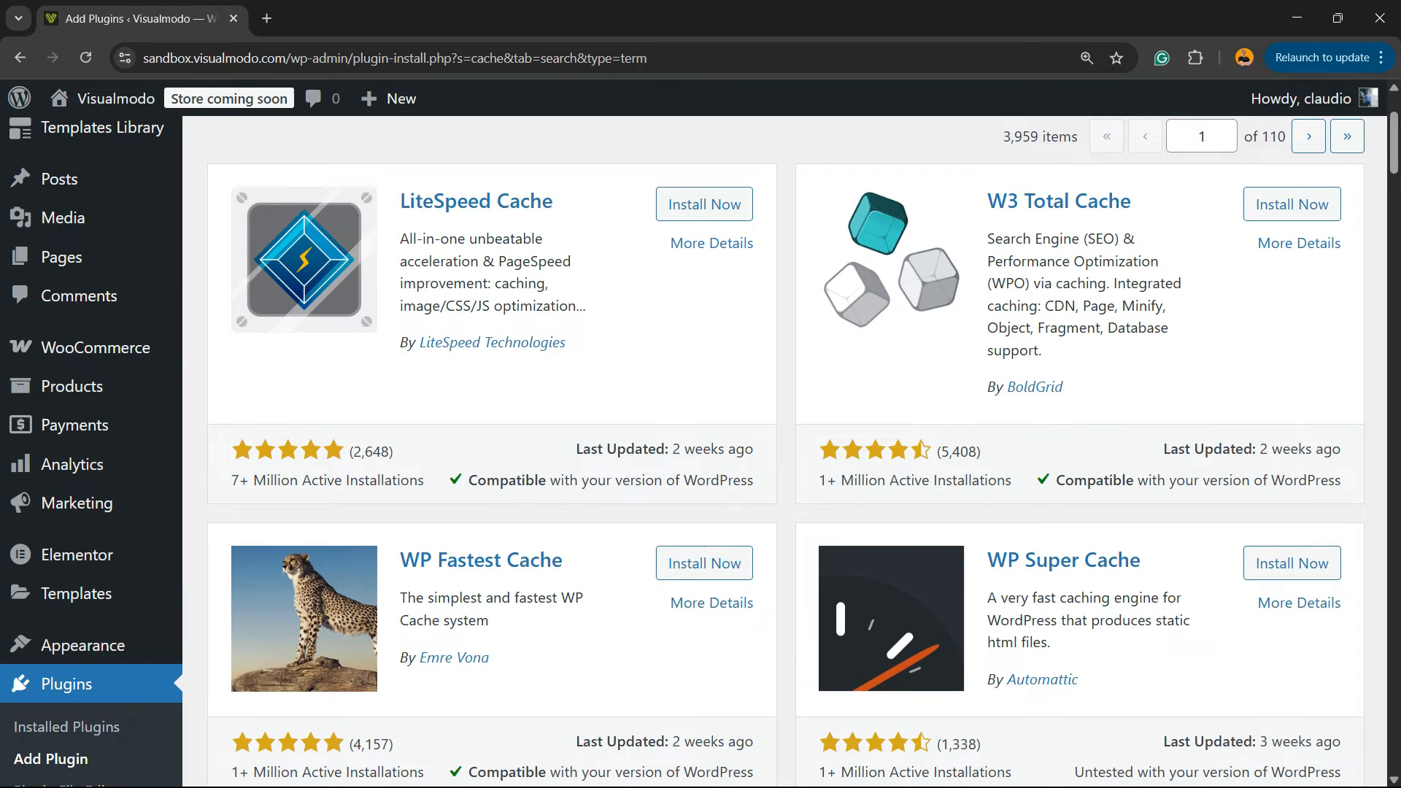
{"action": "scroll", "coordinate": [704, 383], "scroll_direction": "up", "scroll_amount": 3}
{"action": "left_click", "coordinate": [705, 383]}
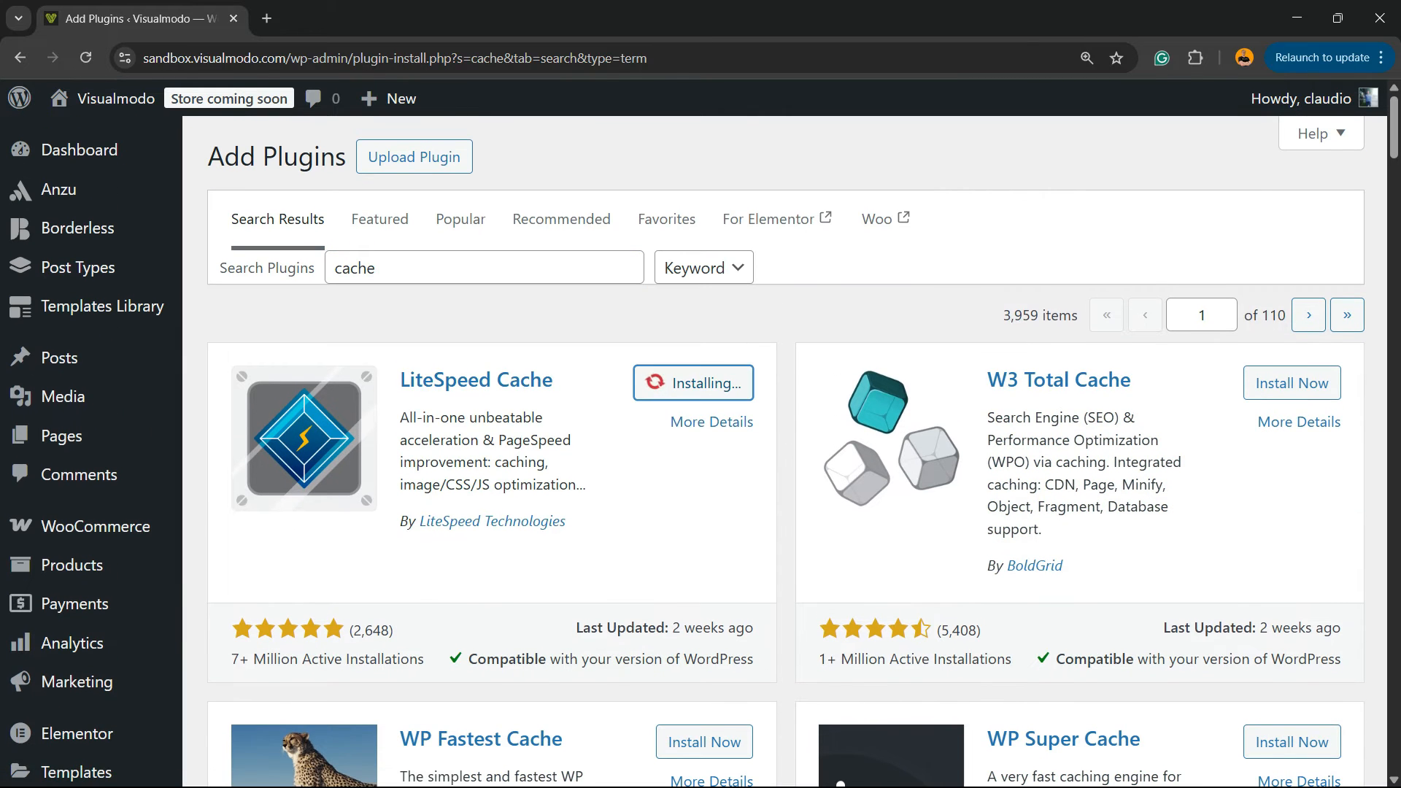
{"action": "scroll", "coordinate": [704, 383], "scroll_direction": "down", "scroll_amount": 10}
{"action": "scroll", "coordinate": [802, 453], "scroll_direction": "down", "scroll_amount": 3}
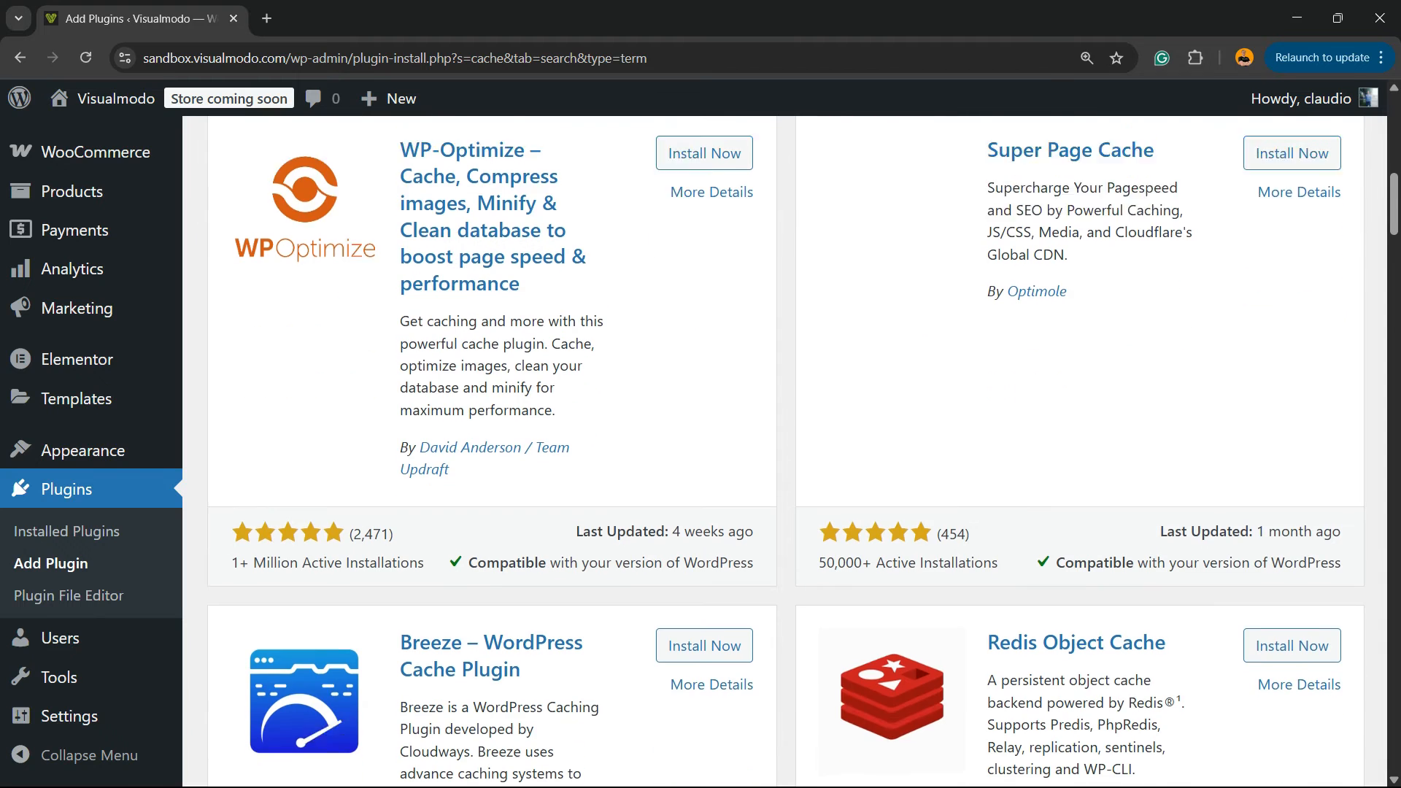
{"action": "scroll", "coordinate": [701, 438], "scroll_direction": "up", "scroll_amount": 14}
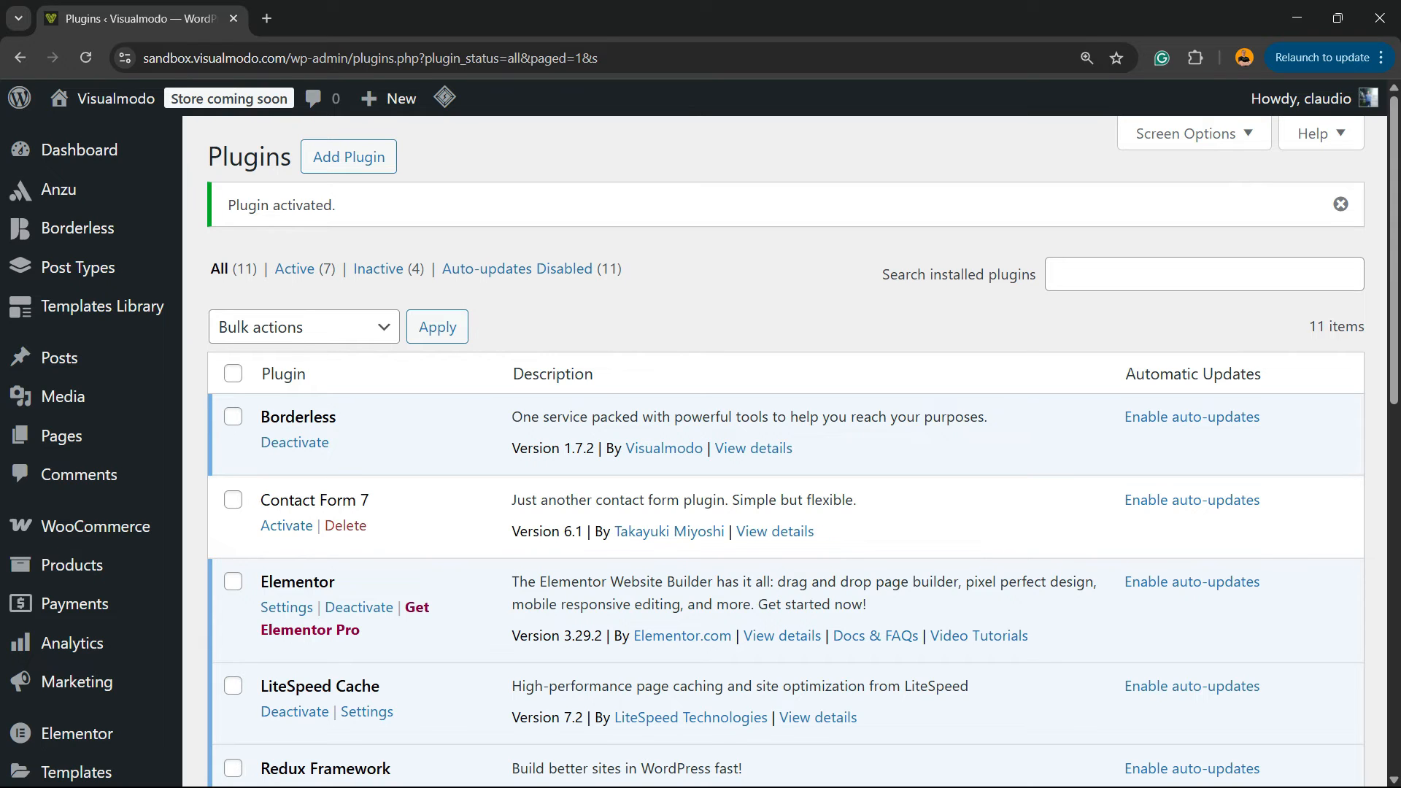
- Open the settings of the LiteSpeed Cache plugin from the installed plugins list
{"action": "scroll", "coordinate": [786, 437], "scroll_direction": "down", "scroll_amount": 3}
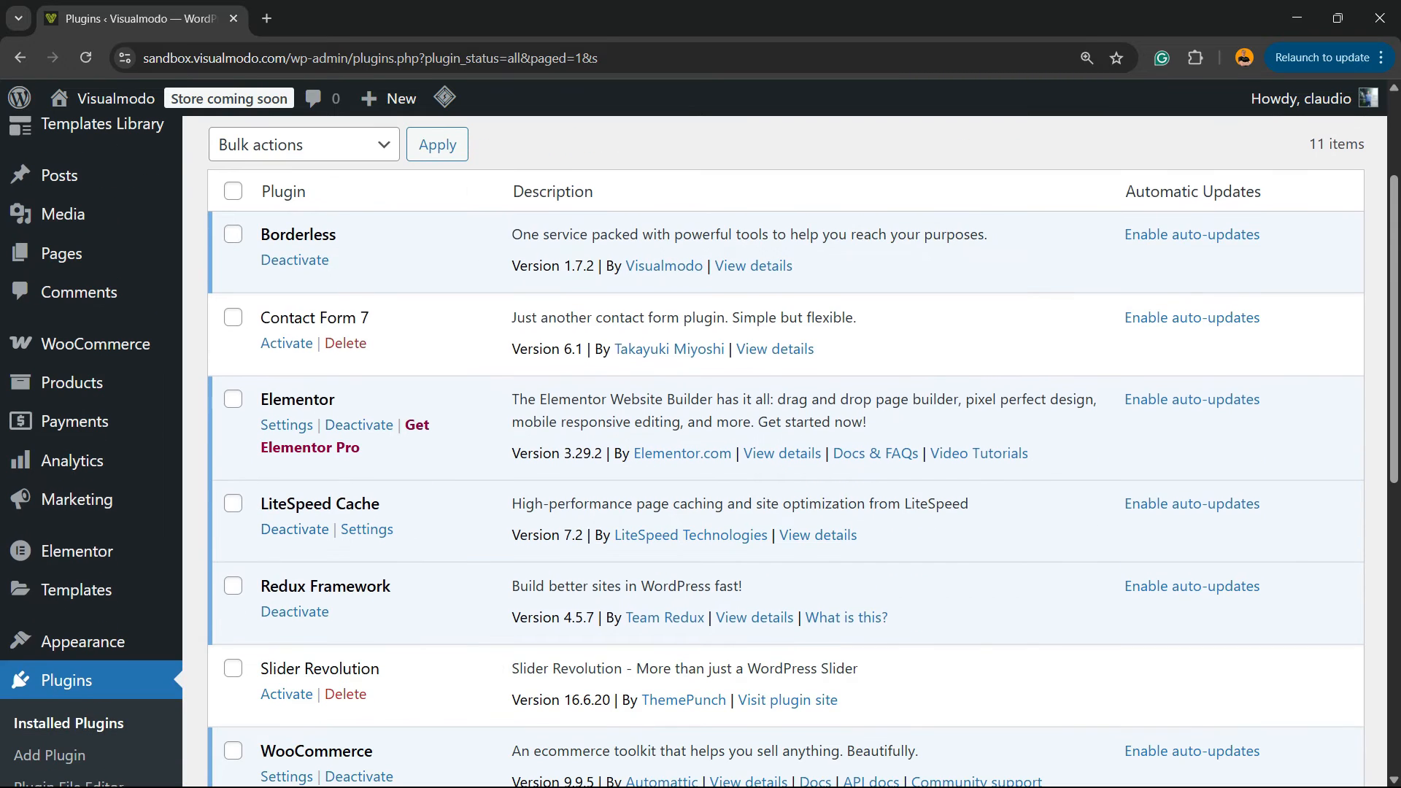
{"action": "triple_click", "coordinate": [359, 504]}
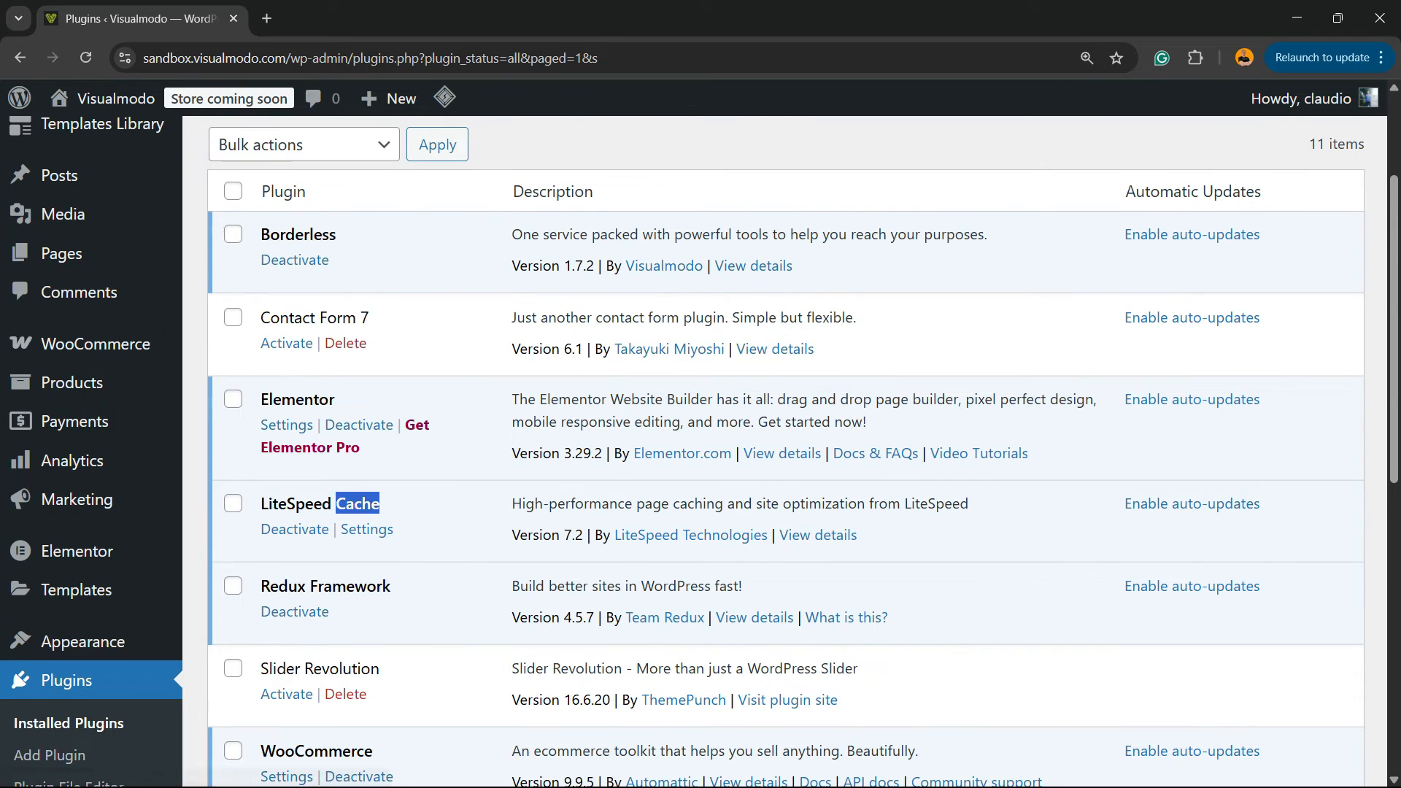
{"action": "left_click", "coordinate": [367, 530]}
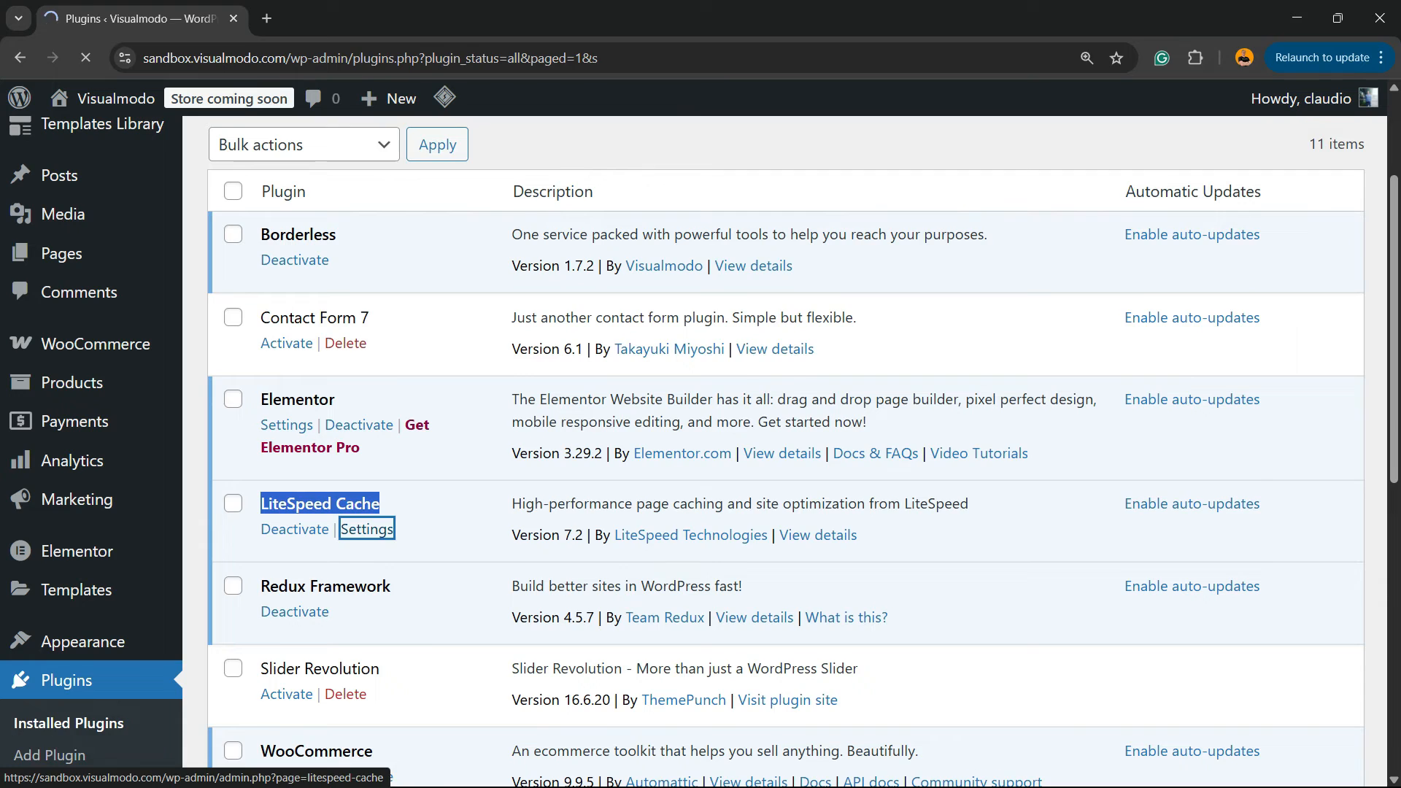
- Review the plugin's Cache Control Settings, from Enable Cache through the mobile, URI and Drop Query String options
{"action": "scroll", "coordinate": [584, 328], "scroll_direction": "down", "scroll_amount": 5}
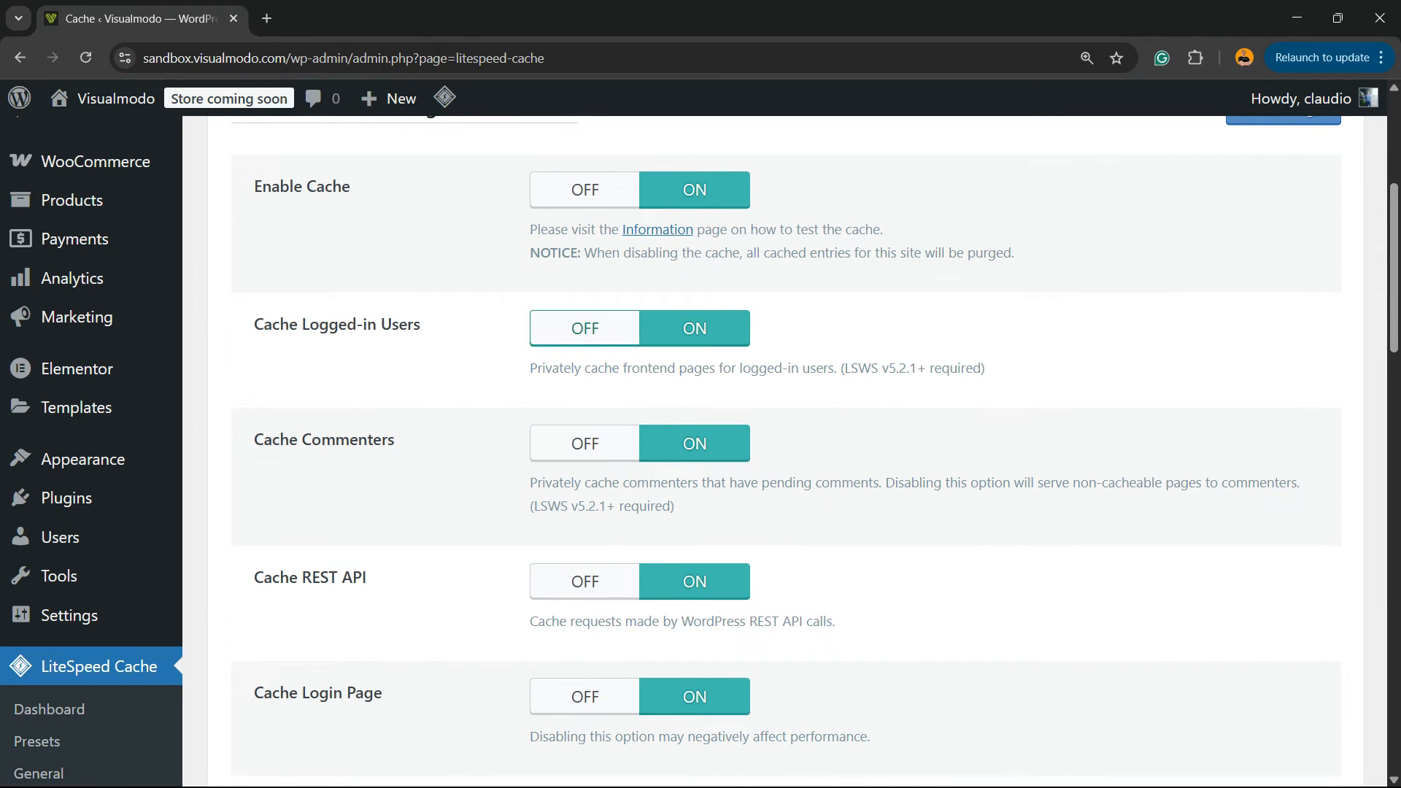
{"action": "double_click", "coordinate": [348, 440]}
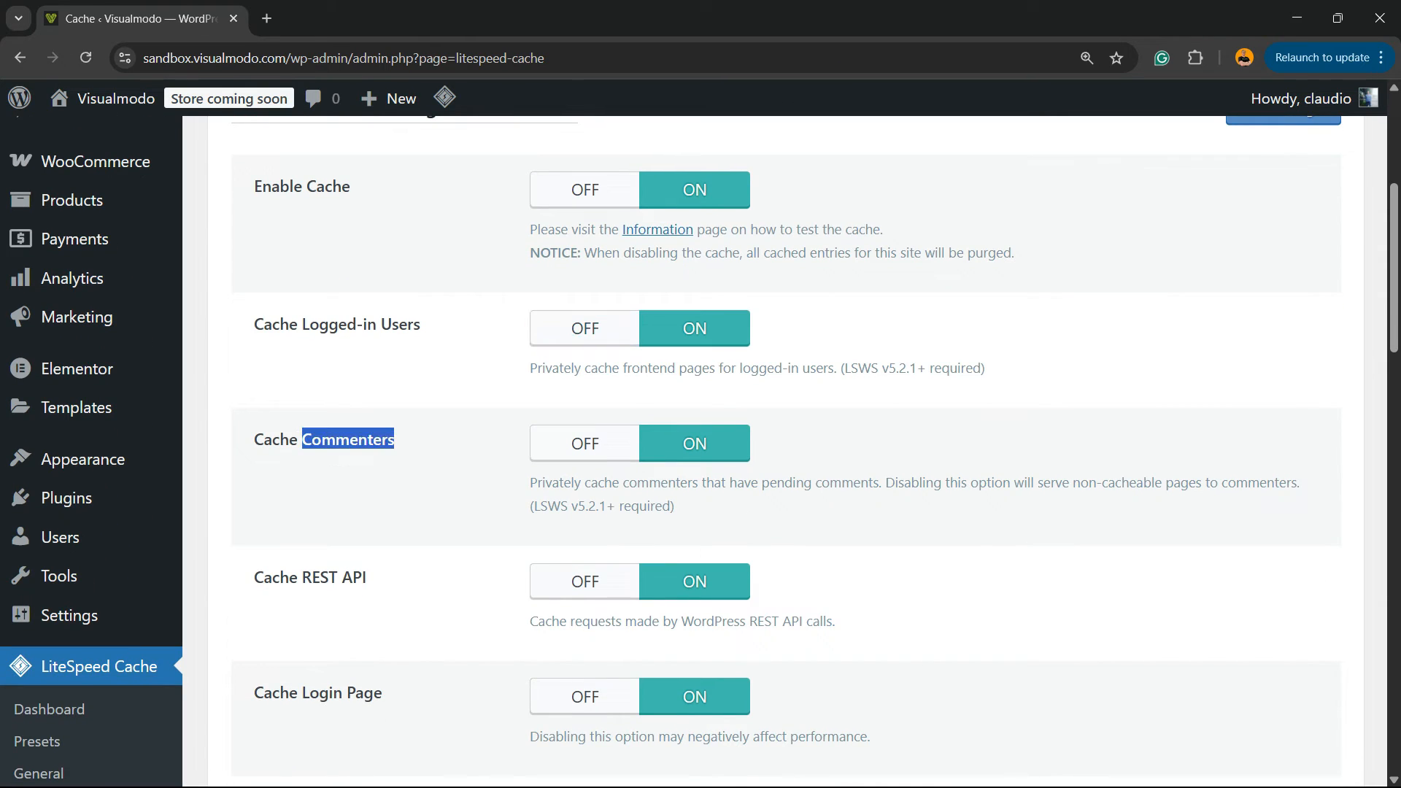
{"action": "scroll", "coordinate": [730, 453], "scroll_direction": "down", "scroll_amount": 3}
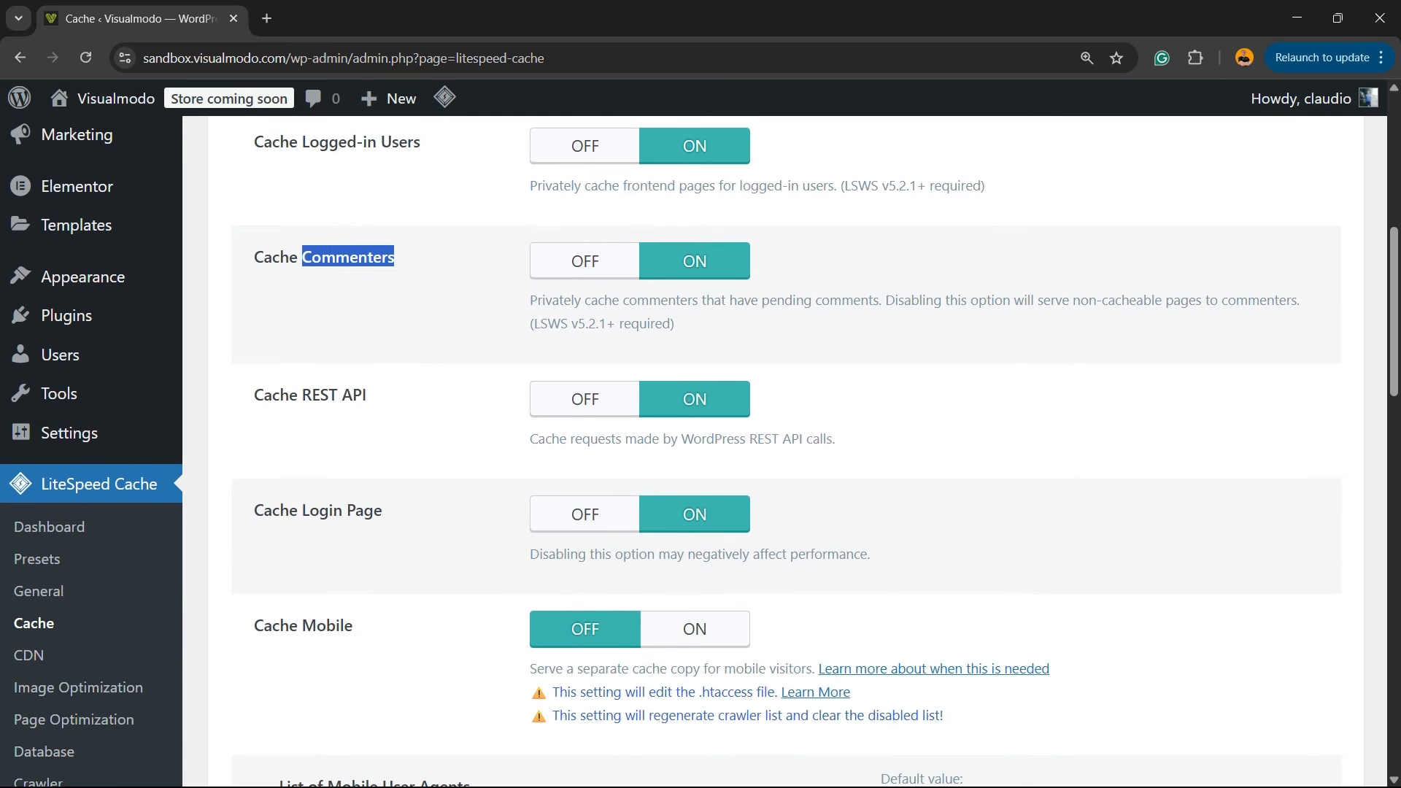
{"action": "scroll", "coordinate": [729, 452], "scroll_direction": "down", "scroll_amount": 3}
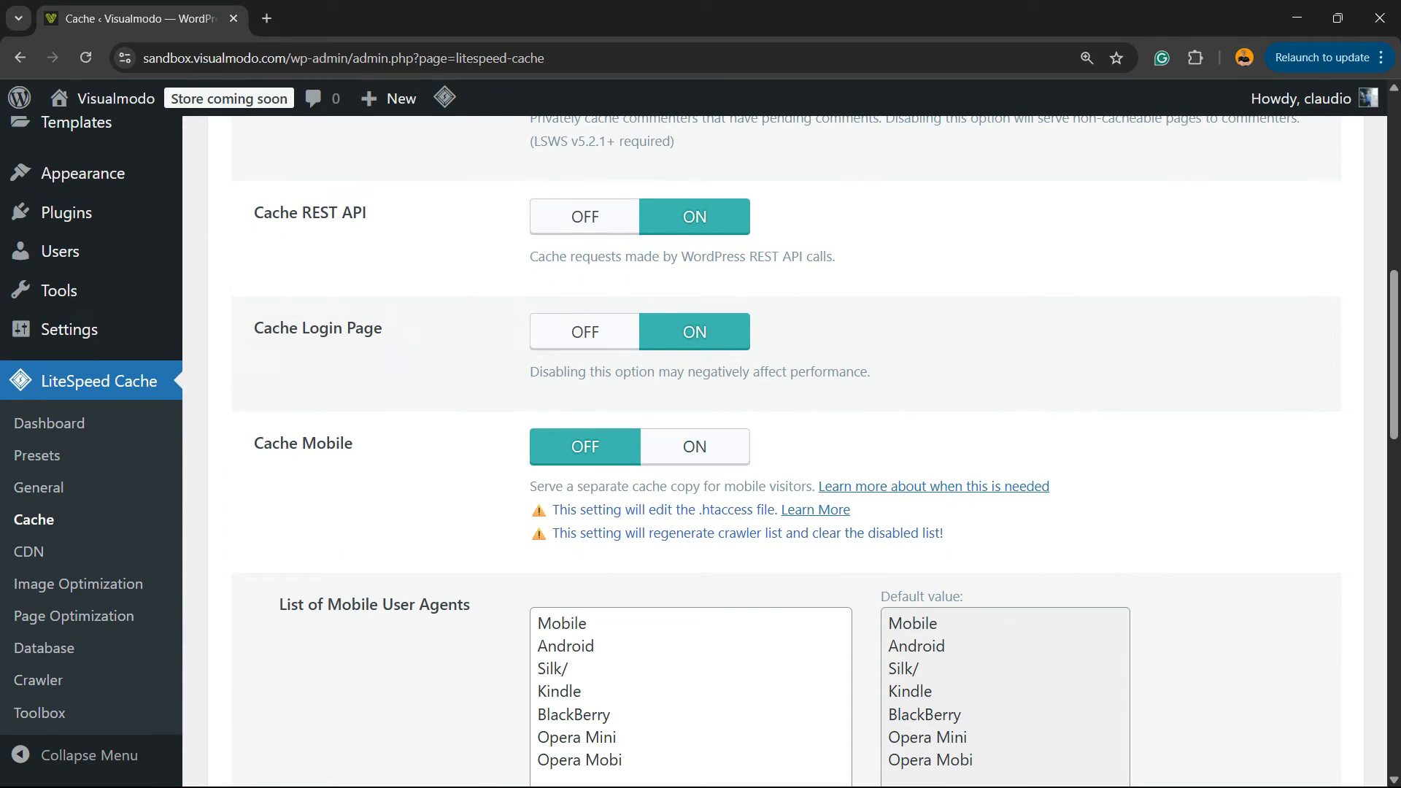
{"action": "scroll", "coordinate": [784, 452], "scroll_direction": "down", "scroll_amount": 3}
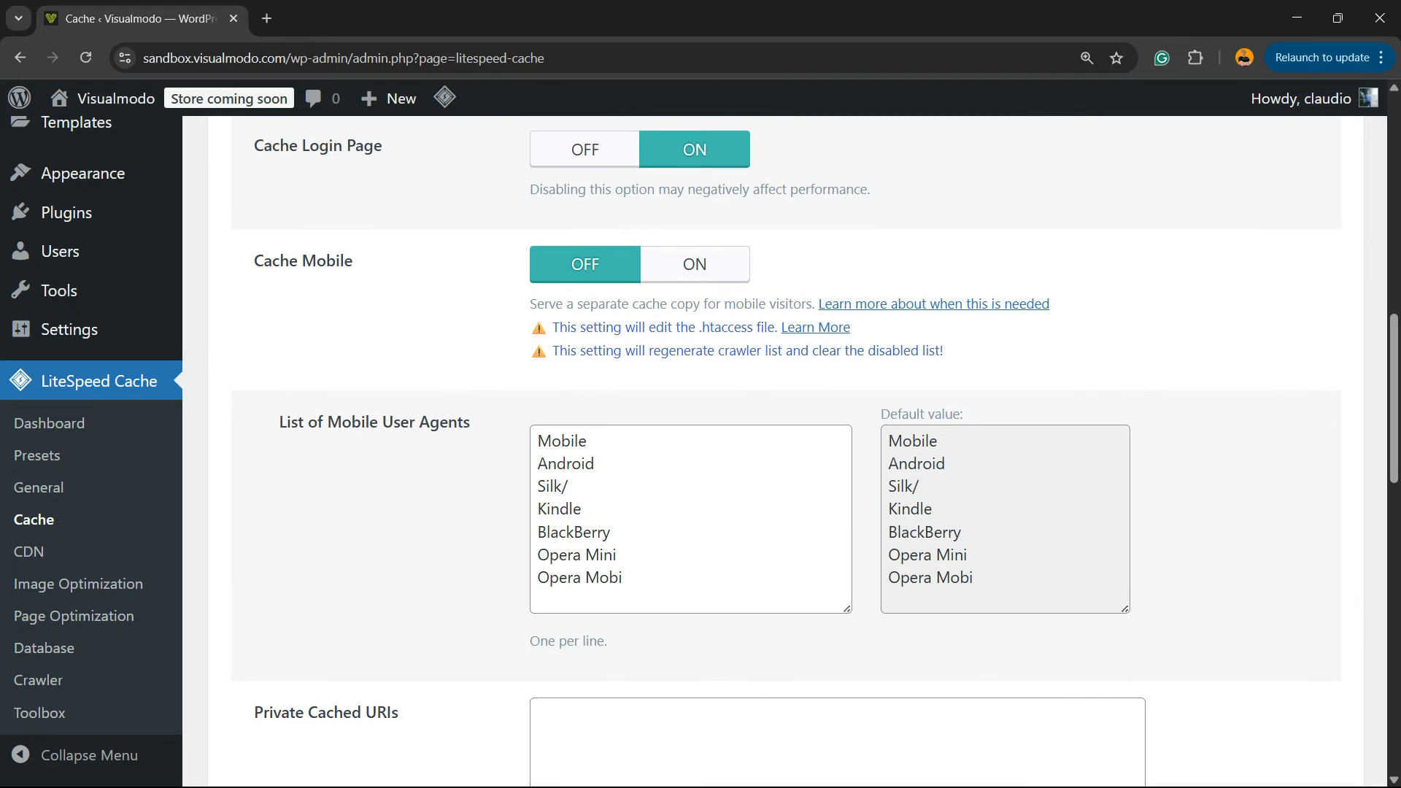
{"action": "scroll", "coordinate": [784, 453], "scroll_direction": "down", "scroll_amount": 3}
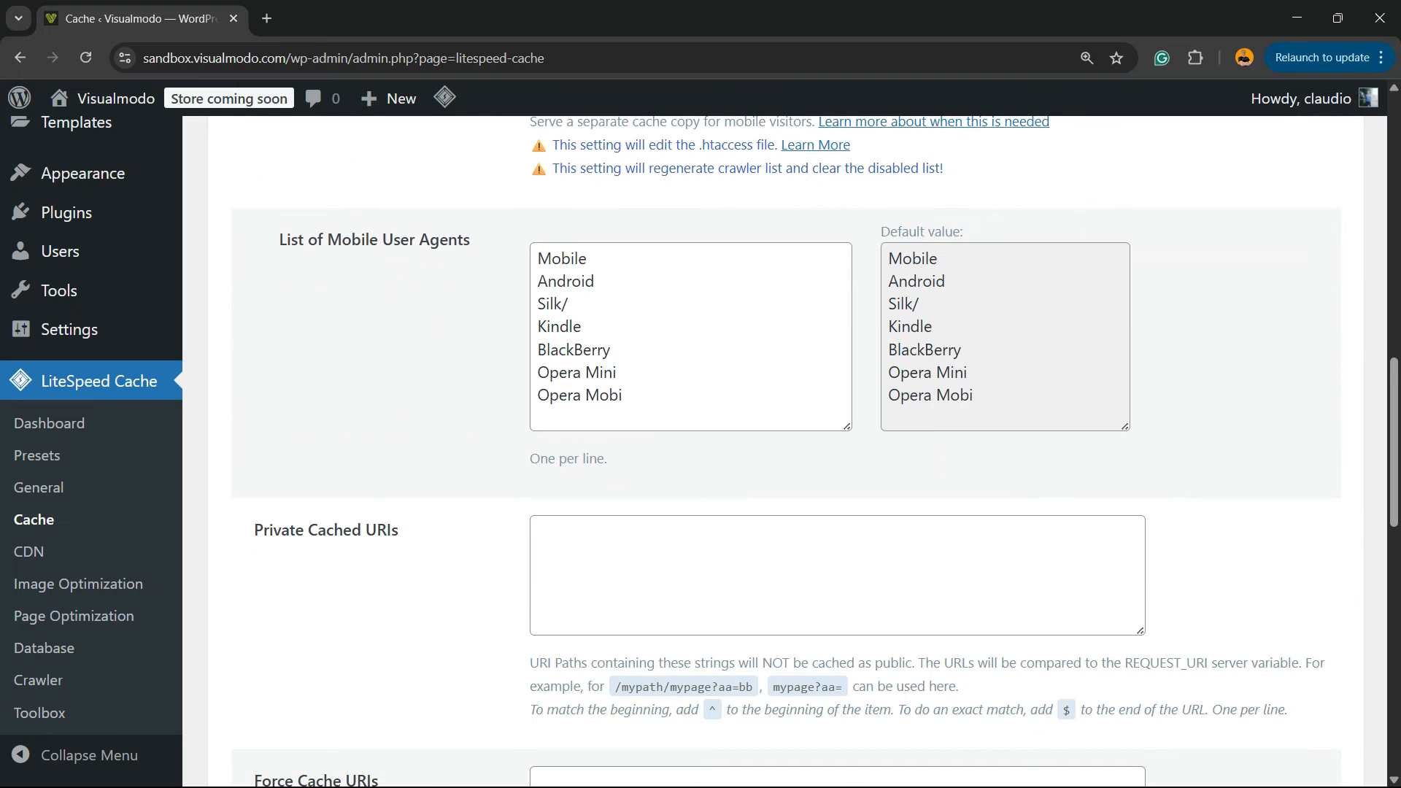
{"action": "scroll", "coordinate": [784, 452], "scroll_direction": "down", "scroll_amount": 13}
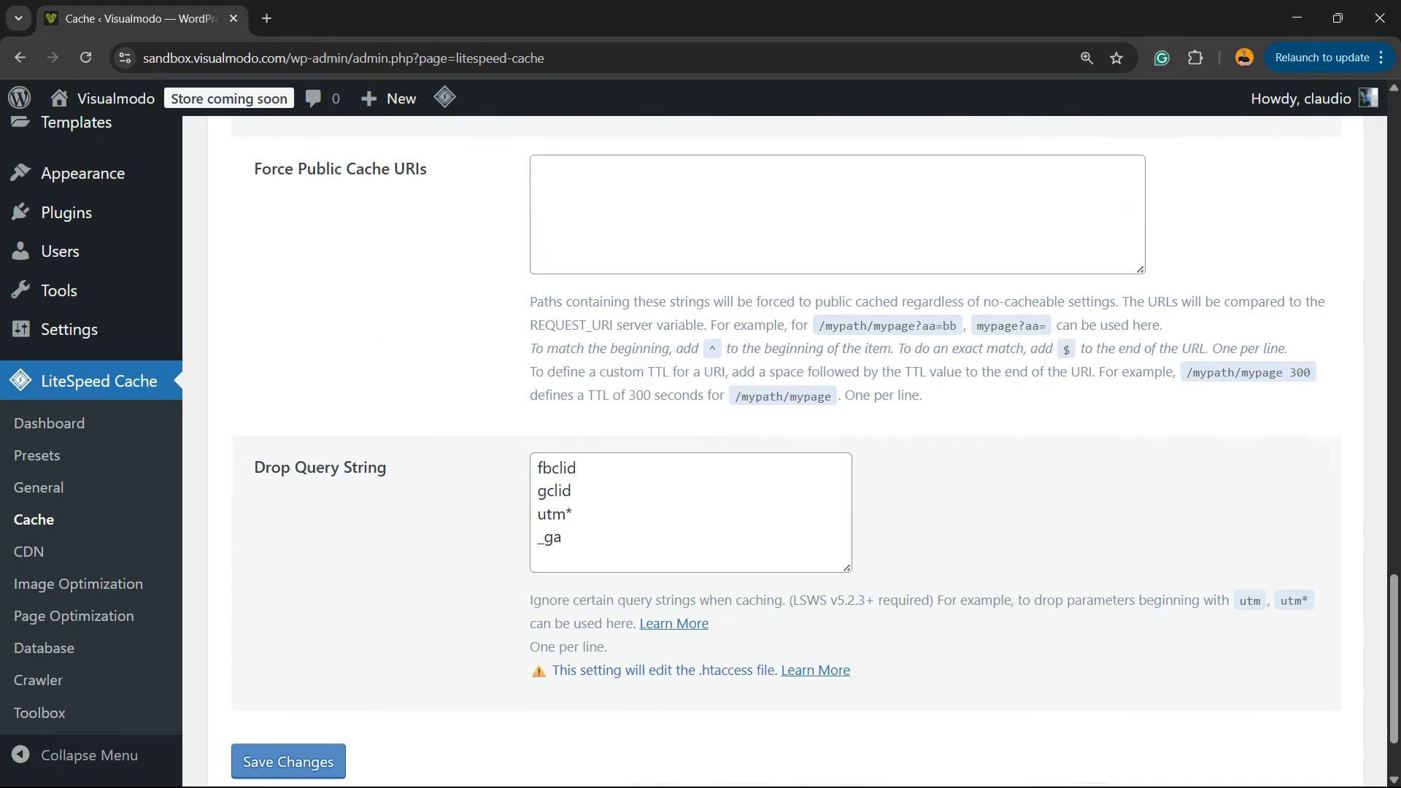
{"action": "scroll", "coordinate": [785, 452], "scroll_direction": "down", "scroll_amount": 2}
{"action": "scroll", "coordinate": [784, 452], "scroll_direction": "up", "scroll_amount": 20}
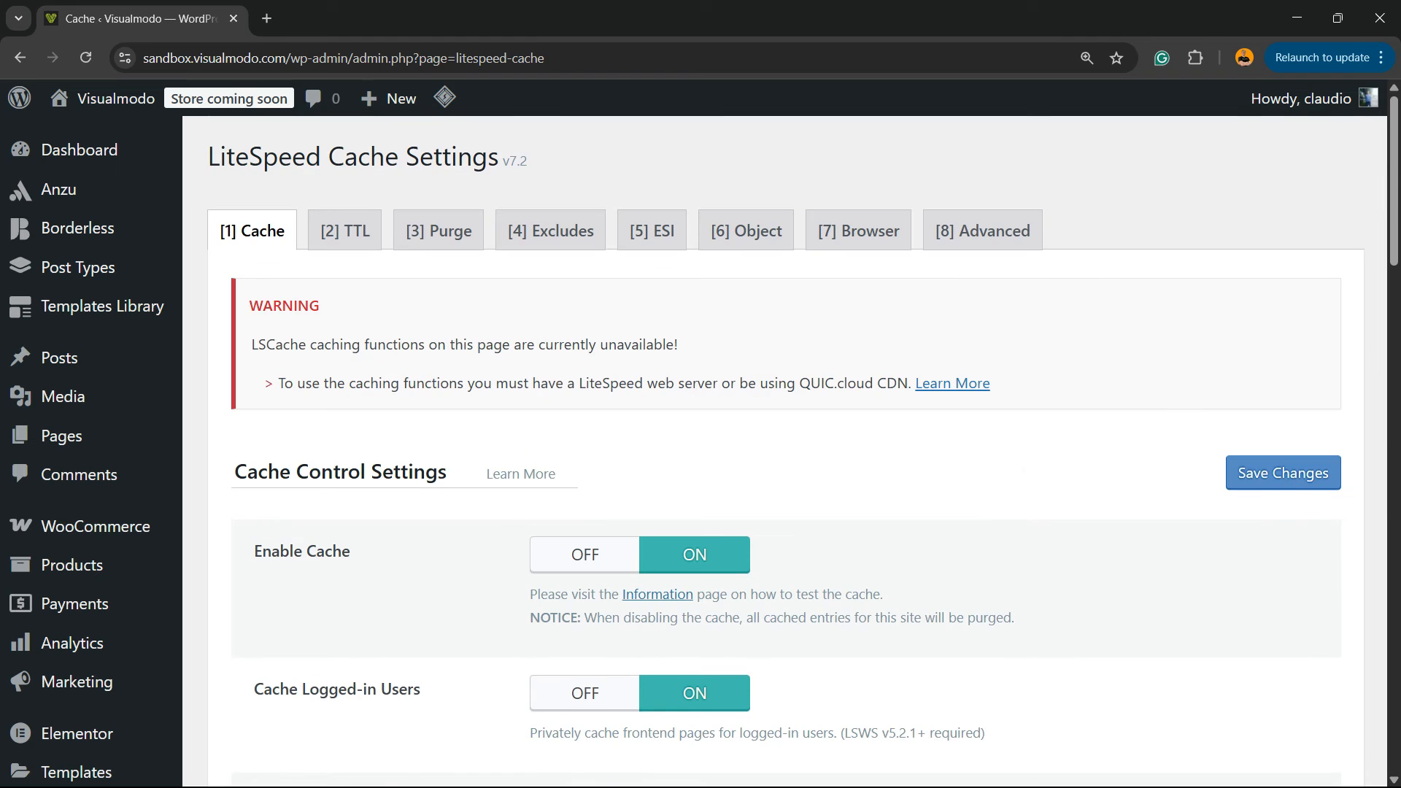
- Examine the default TTL values and the Object Cache settings of LiteSpeed Cache
{"action": "left_click", "coordinate": [345, 231]}
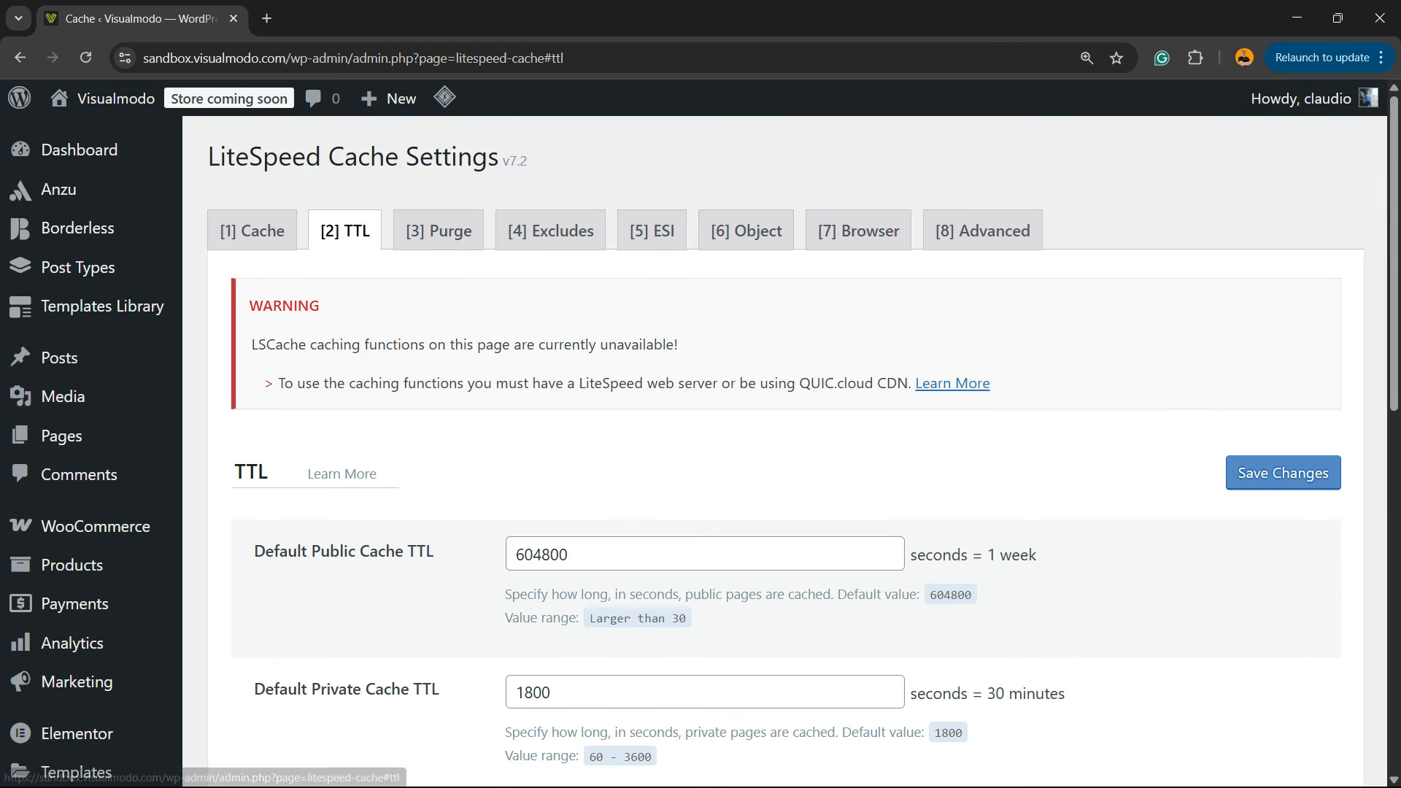
{"action": "scroll", "coordinate": [785, 452], "scroll_direction": "down", "scroll_amount": 10}
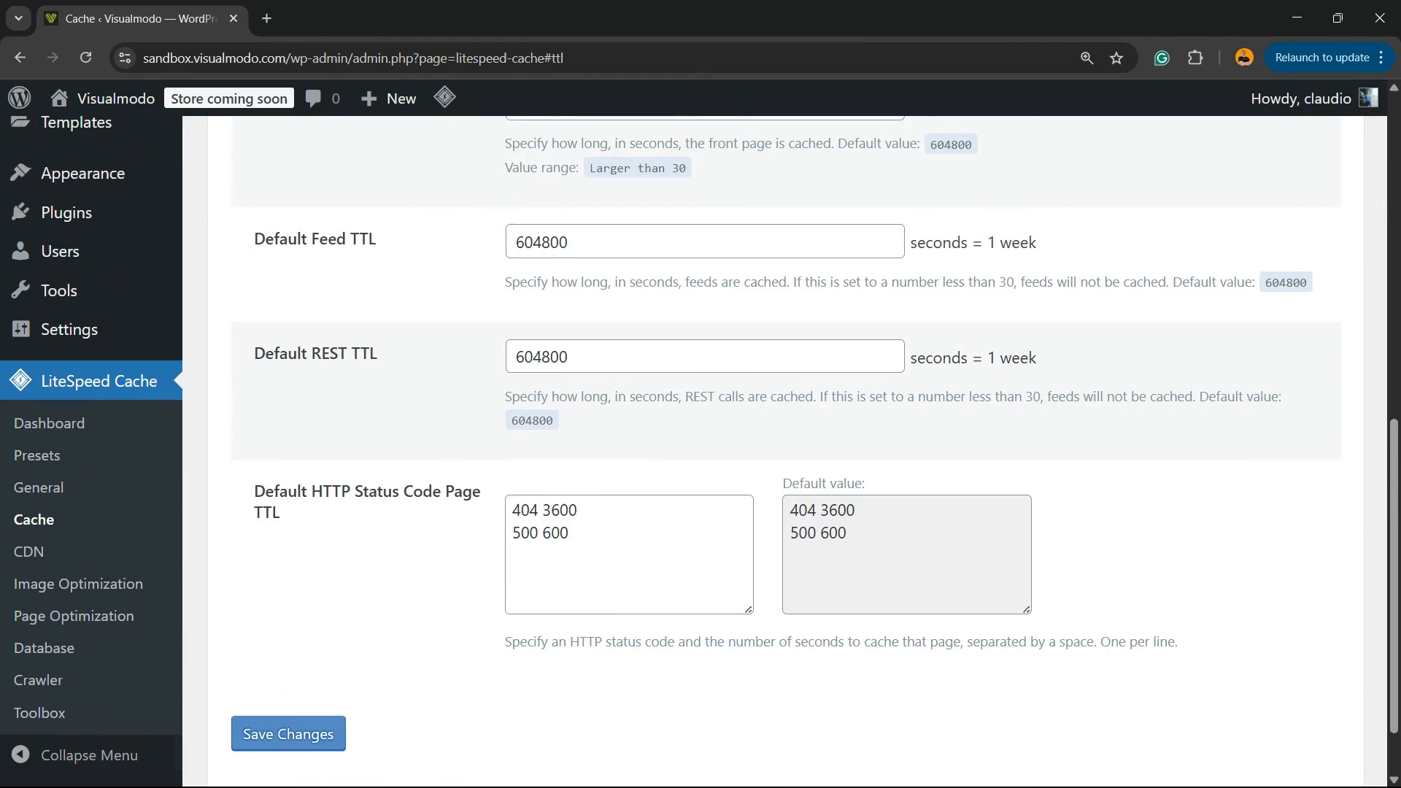
{"action": "scroll", "coordinate": [785, 452], "scroll_direction": "down", "scroll_amount": 2}
{"action": "scroll", "coordinate": [785, 452], "scroll_direction": "up", "scroll_amount": 10}
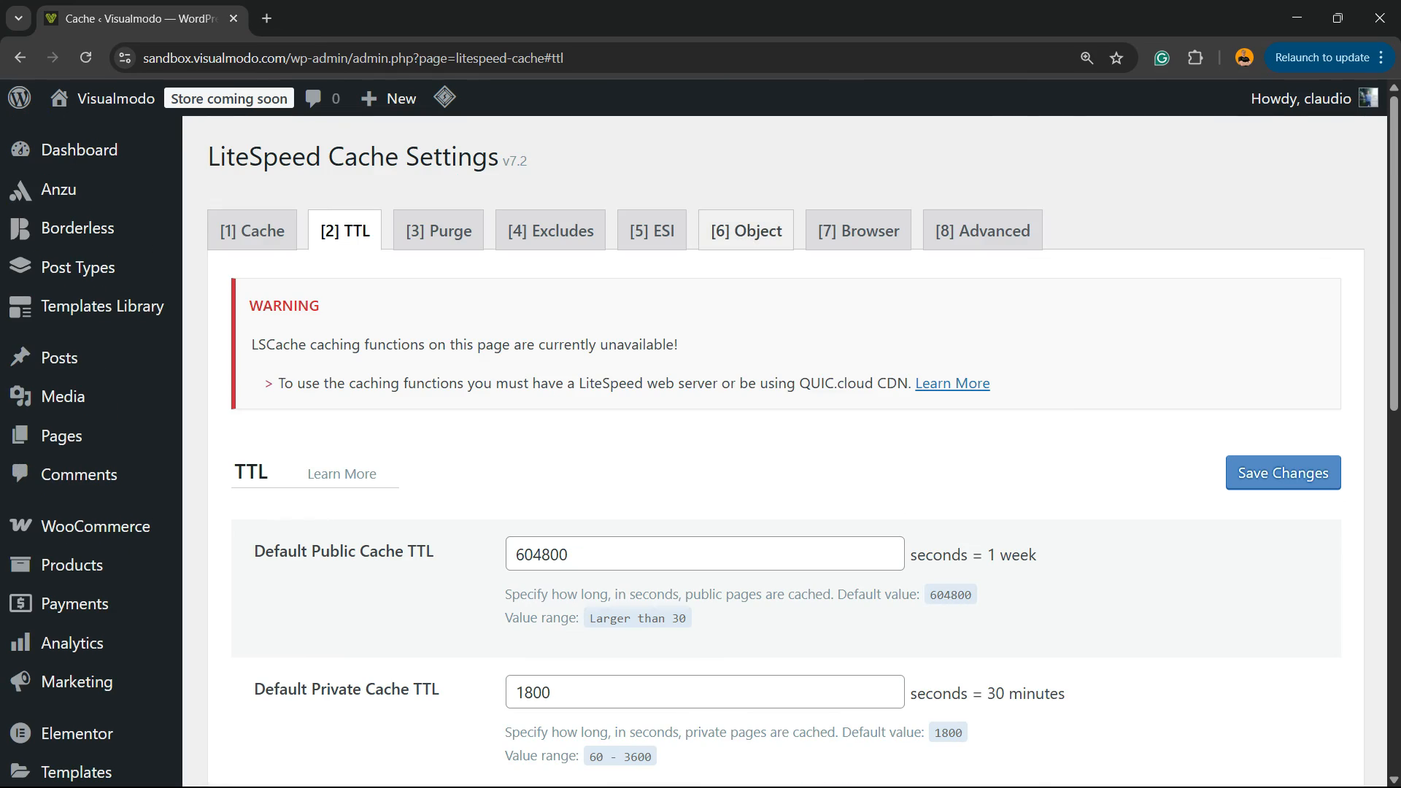
{"action": "left_click", "coordinate": [746, 230]}
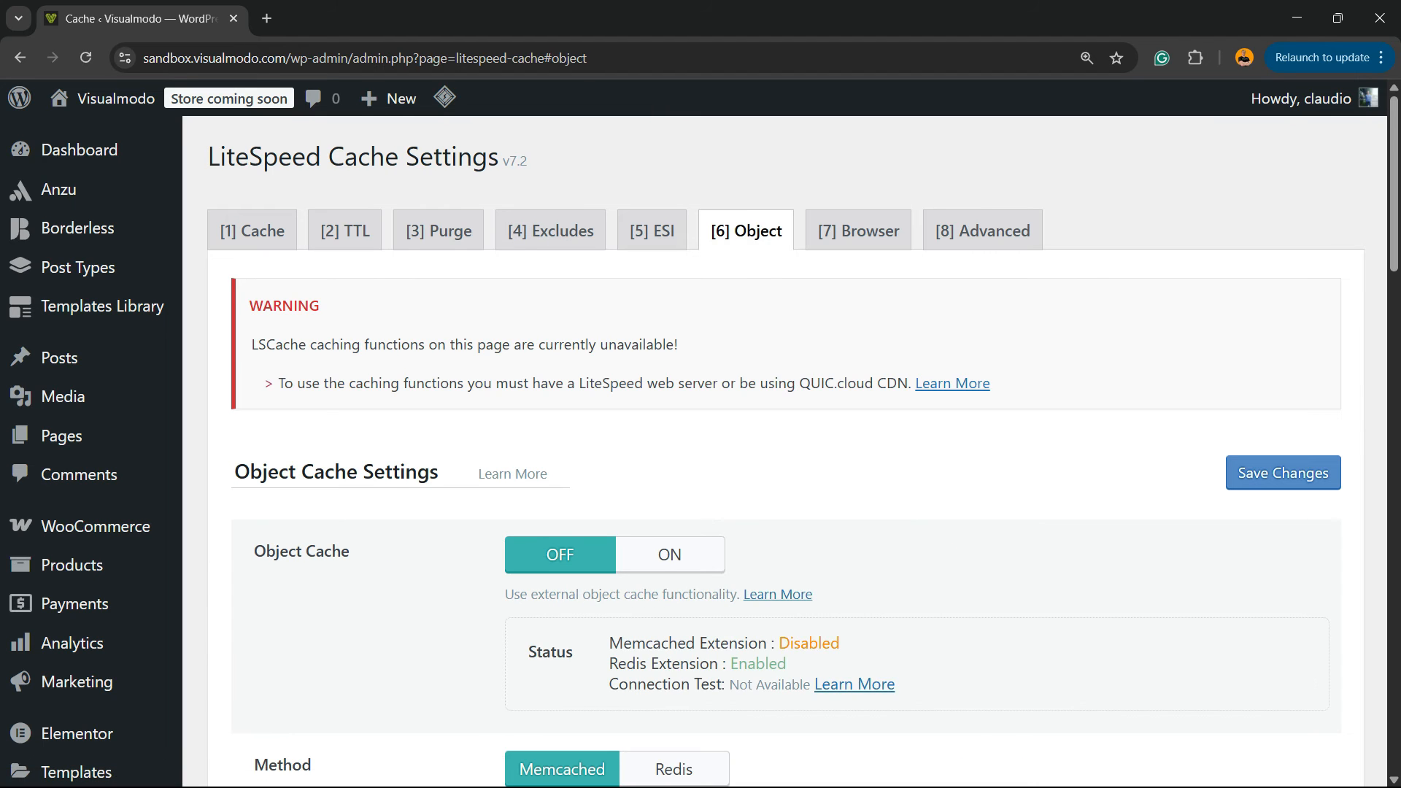
{"action": "scroll", "coordinate": [785, 453], "scroll_direction": "down", "scroll_amount": 2}
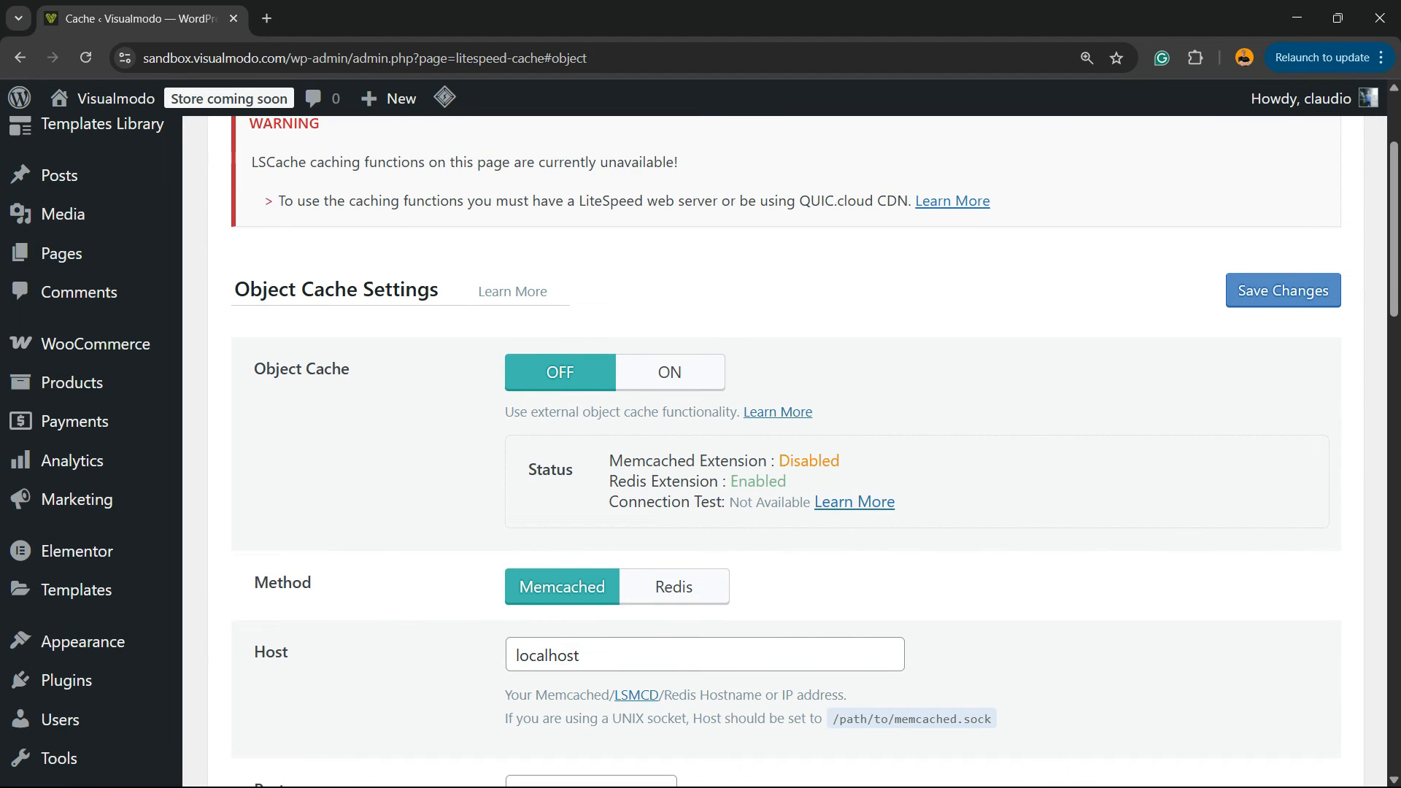
{"action": "scroll", "coordinate": [784, 453], "scroll_direction": "down", "scroll_amount": 3}
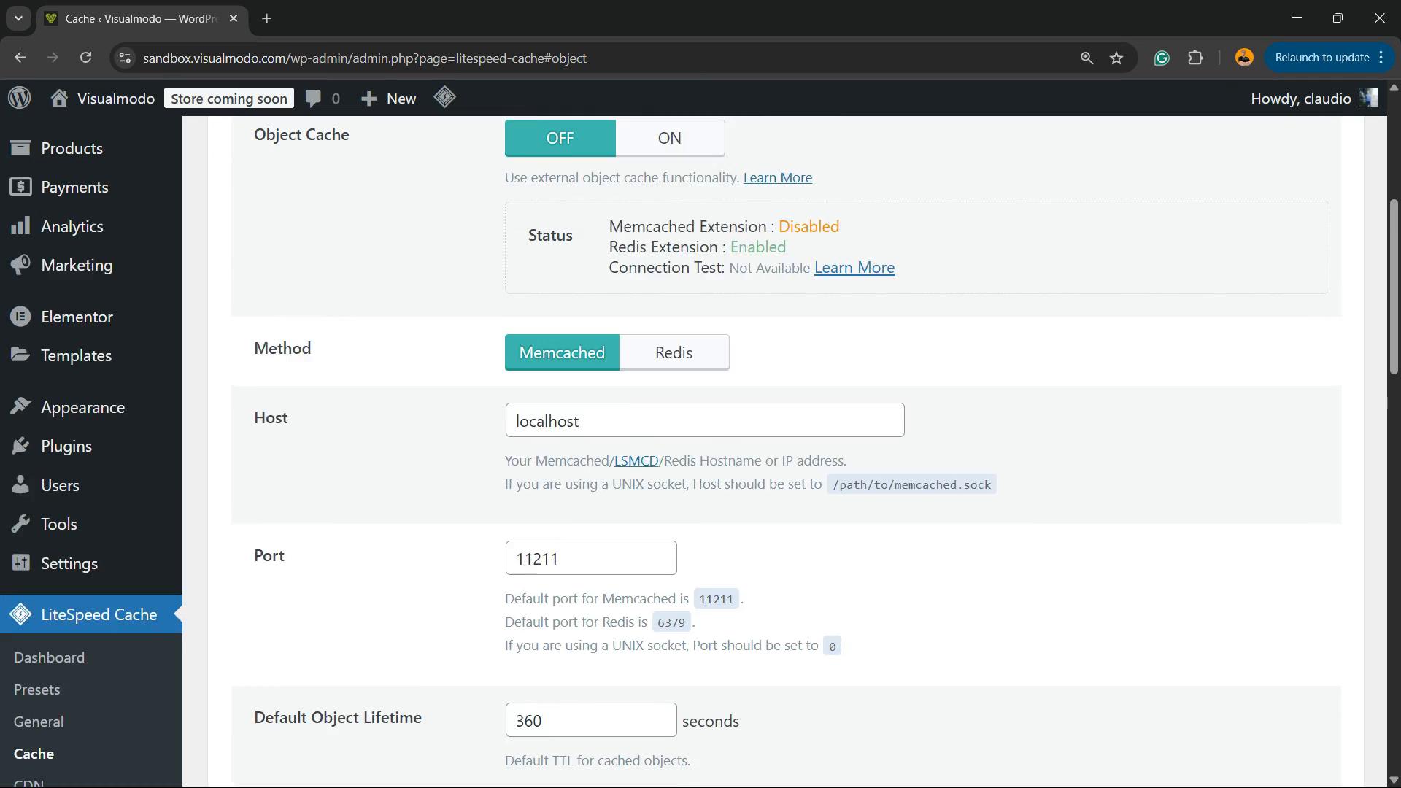
{"action": "scroll", "coordinate": [784, 453], "scroll_direction": "up", "scroll_amount": 1}
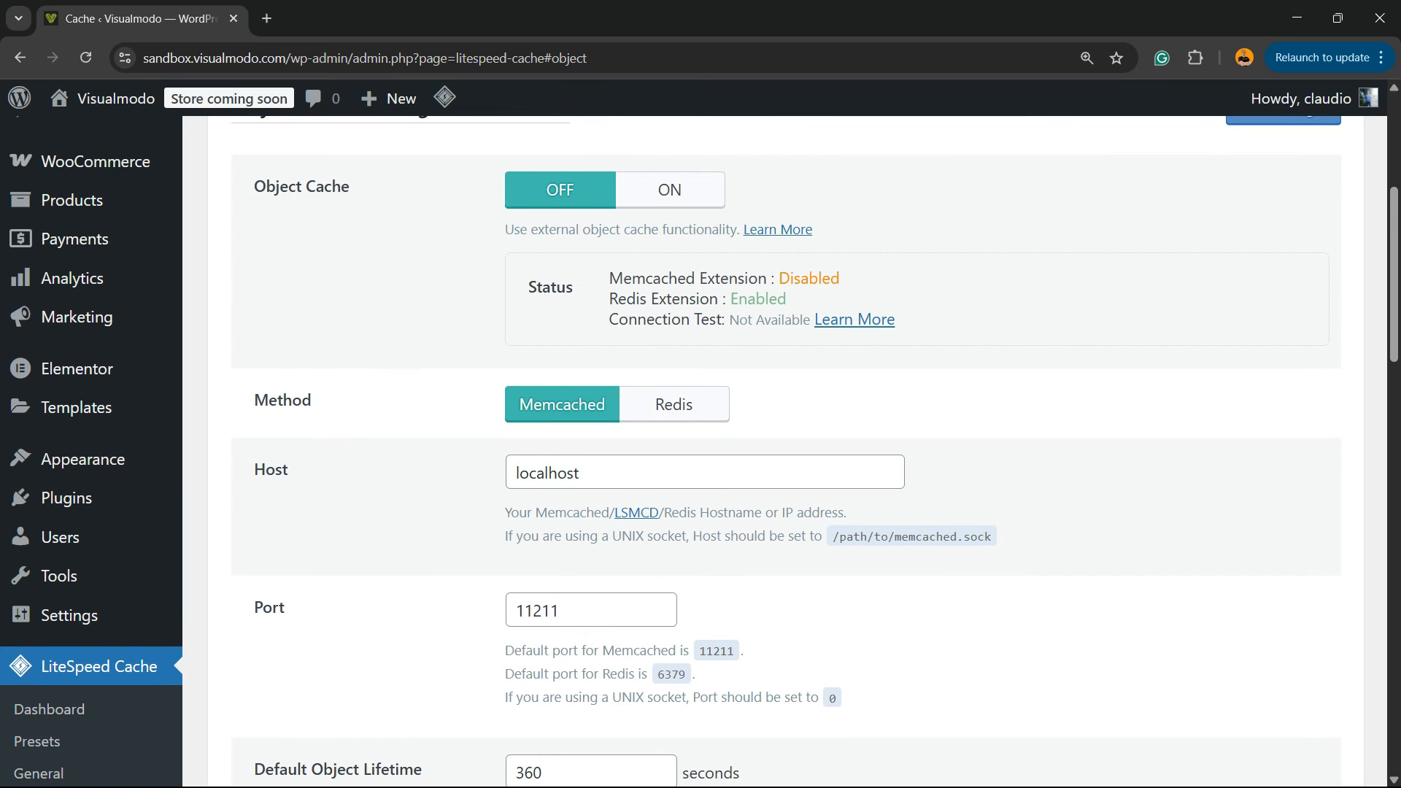
{"action": "scroll", "coordinate": [784, 452], "scroll_direction": "down", "scroll_amount": 12}
{"action": "scroll", "coordinate": [785, 453], "scroll_direction": "up", "scroll_amount": 17}
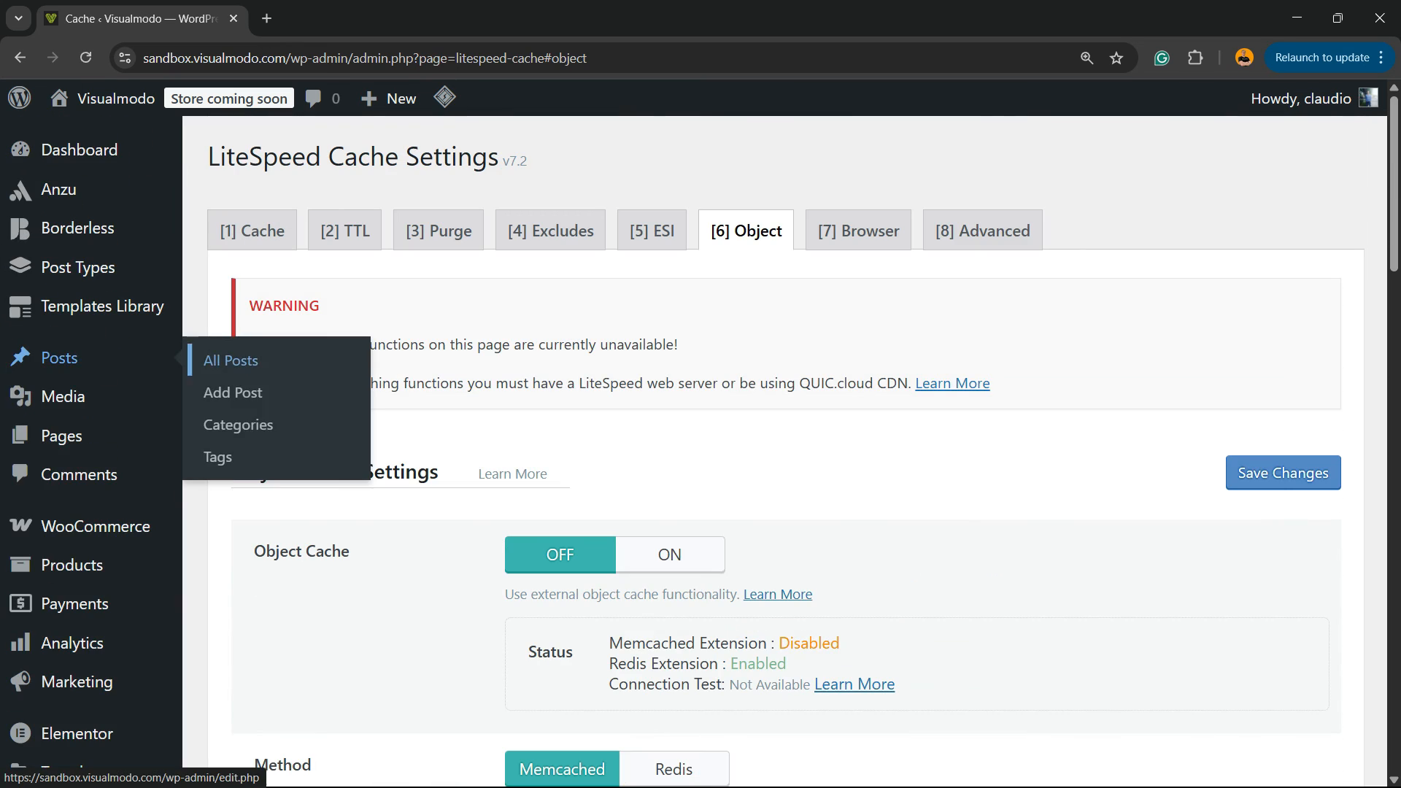
- Turn on Browser Cache in the LiteSpeed Cache settings and save the changes
{"action": "left_click", "coordinate": [858, 231]}
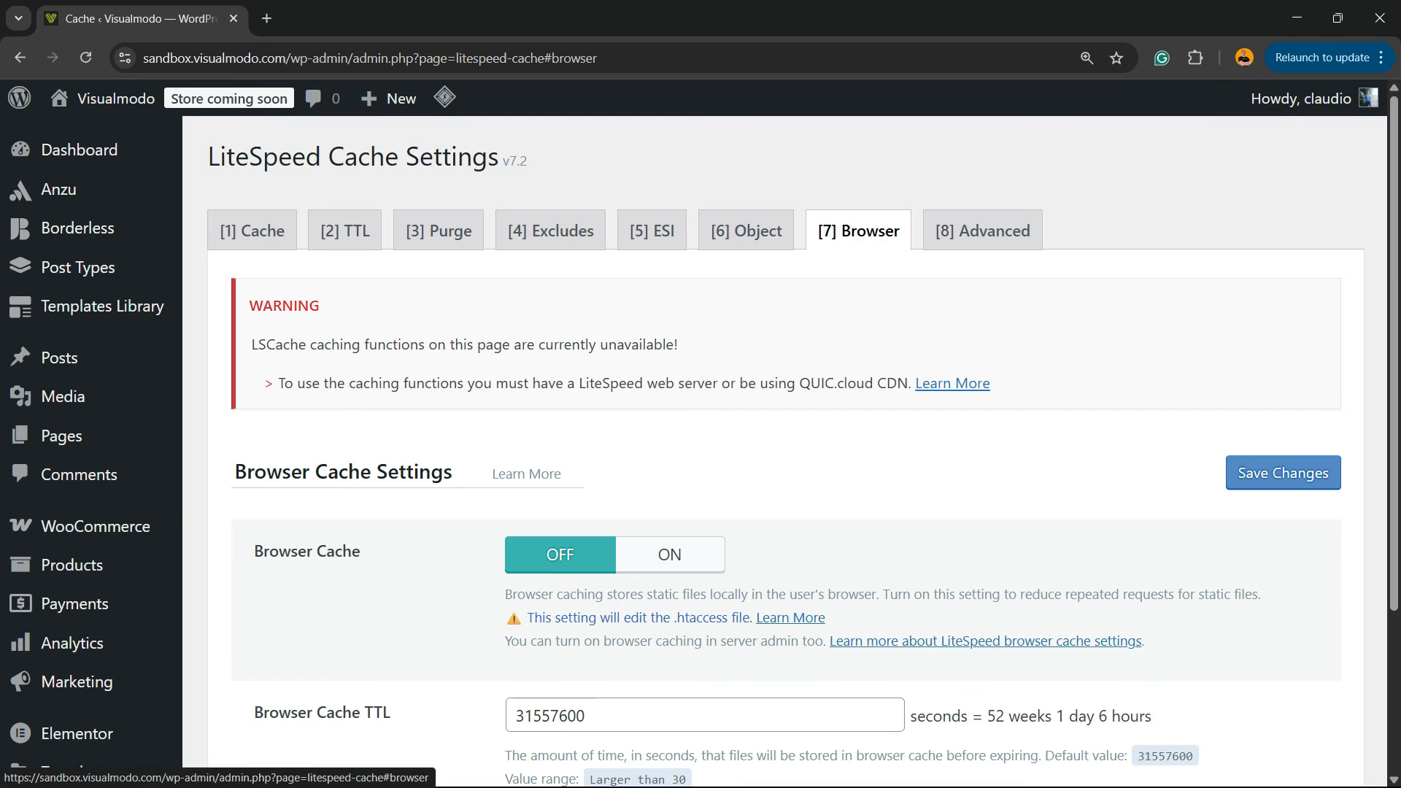
{"action": "left_click", "coordinate": [670, 555]}
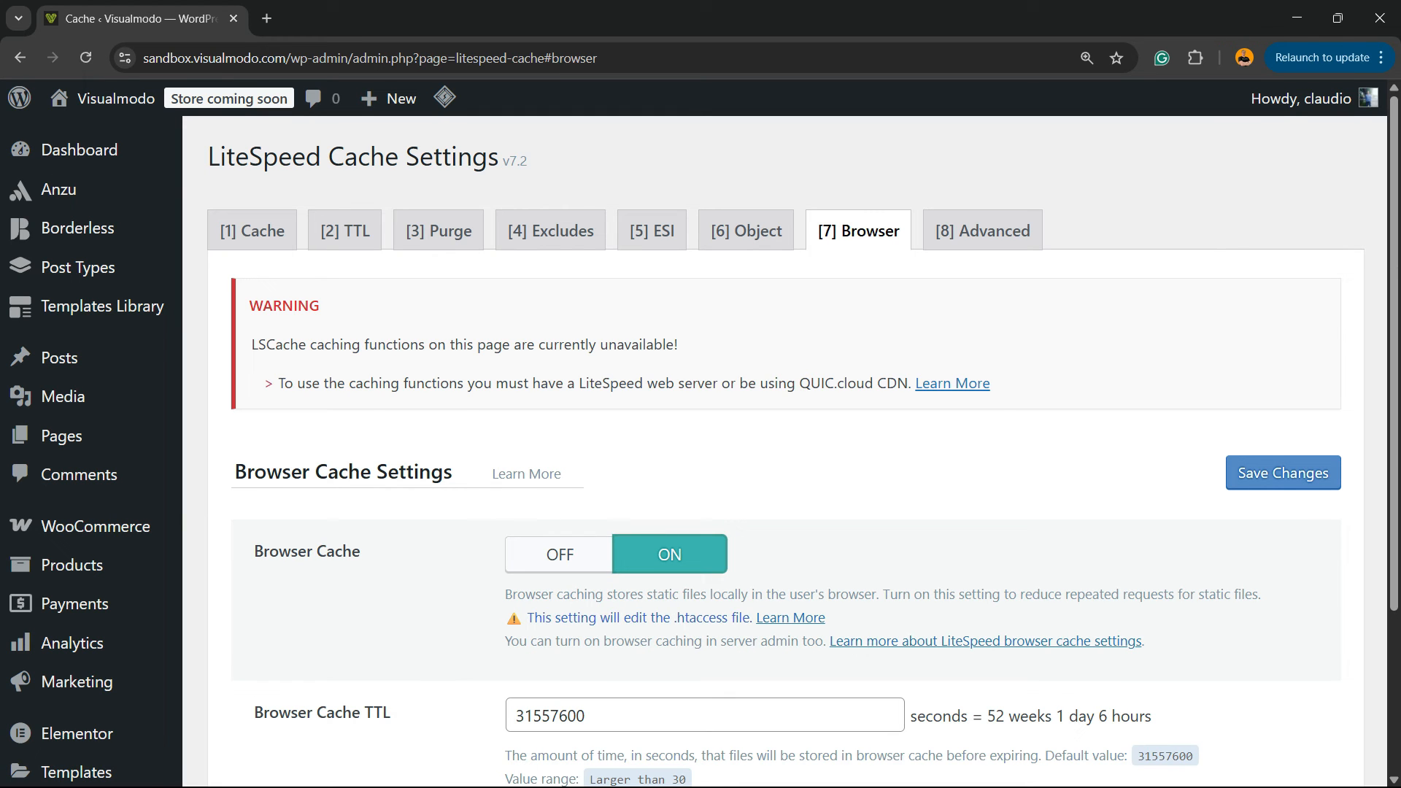
{"action": "scroll", "coordinate": [785, 438], "scroll_direction": "down", "scroll_amount": 3}
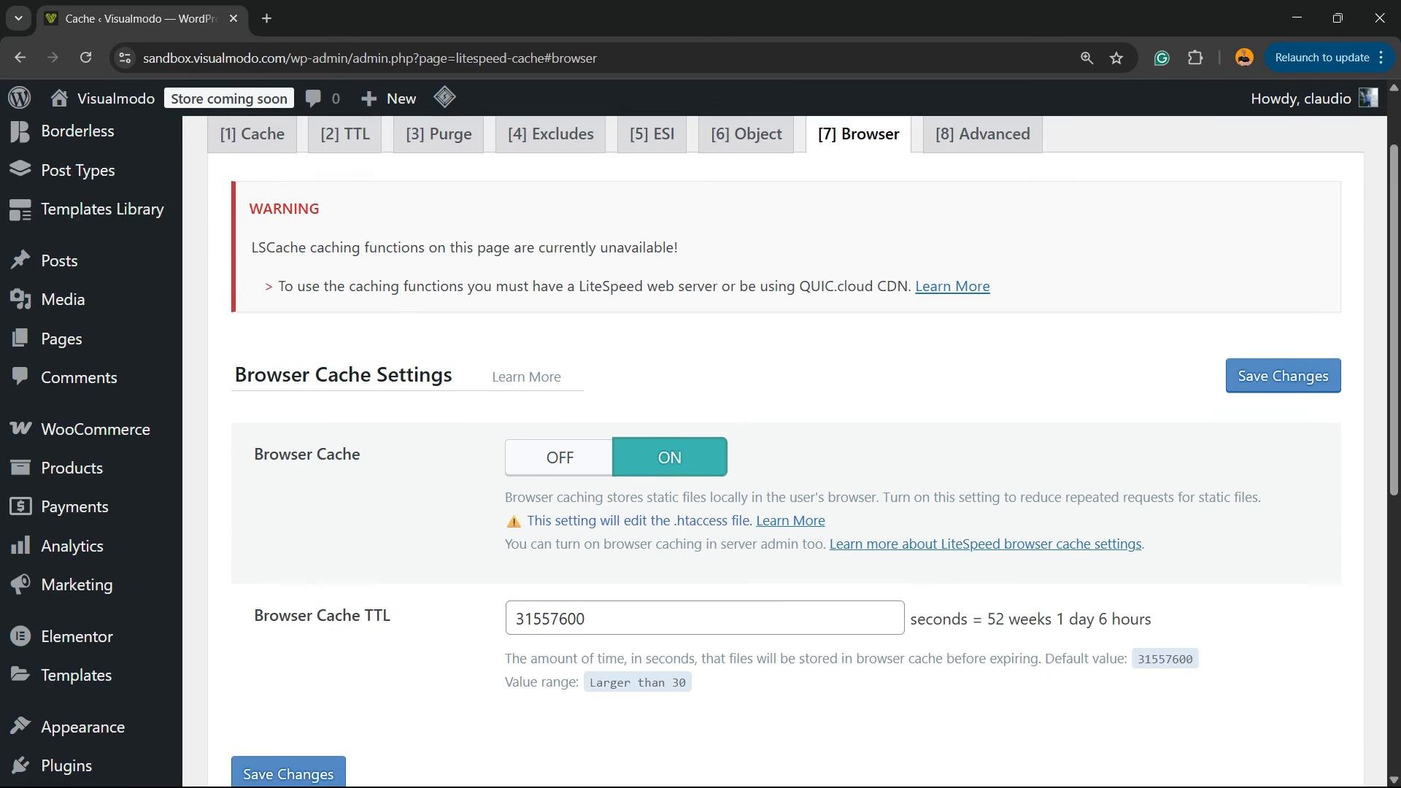
{"action": "left_click", "coordinate": [288, 688]}
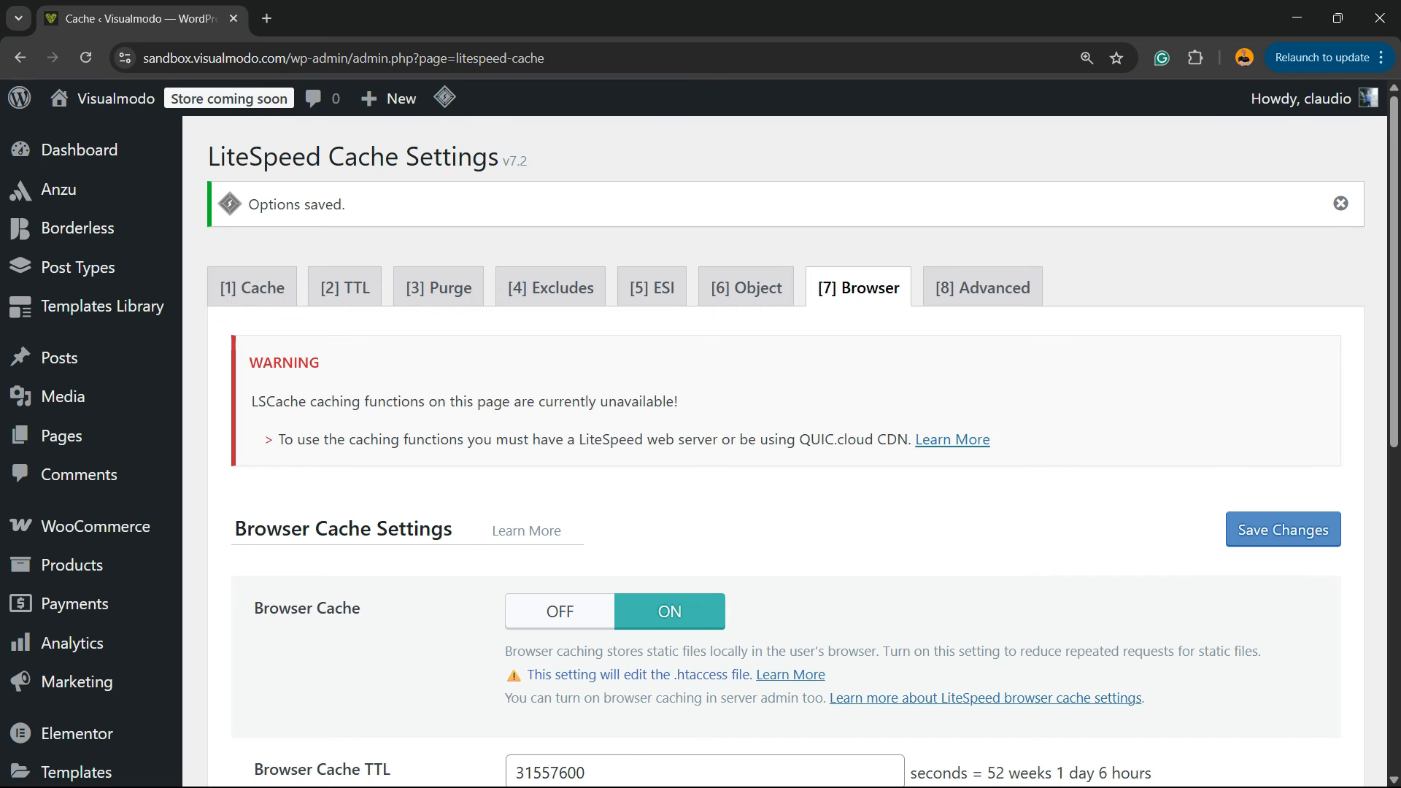
{"action": "scroll", "coordinate": [785, 438], "scroll_direction": "down", "scroll_amount": 5}
{"action": "scroll", "coordinate": [784, 438], "scroll_direction": "up", "scroll_amount": 4}
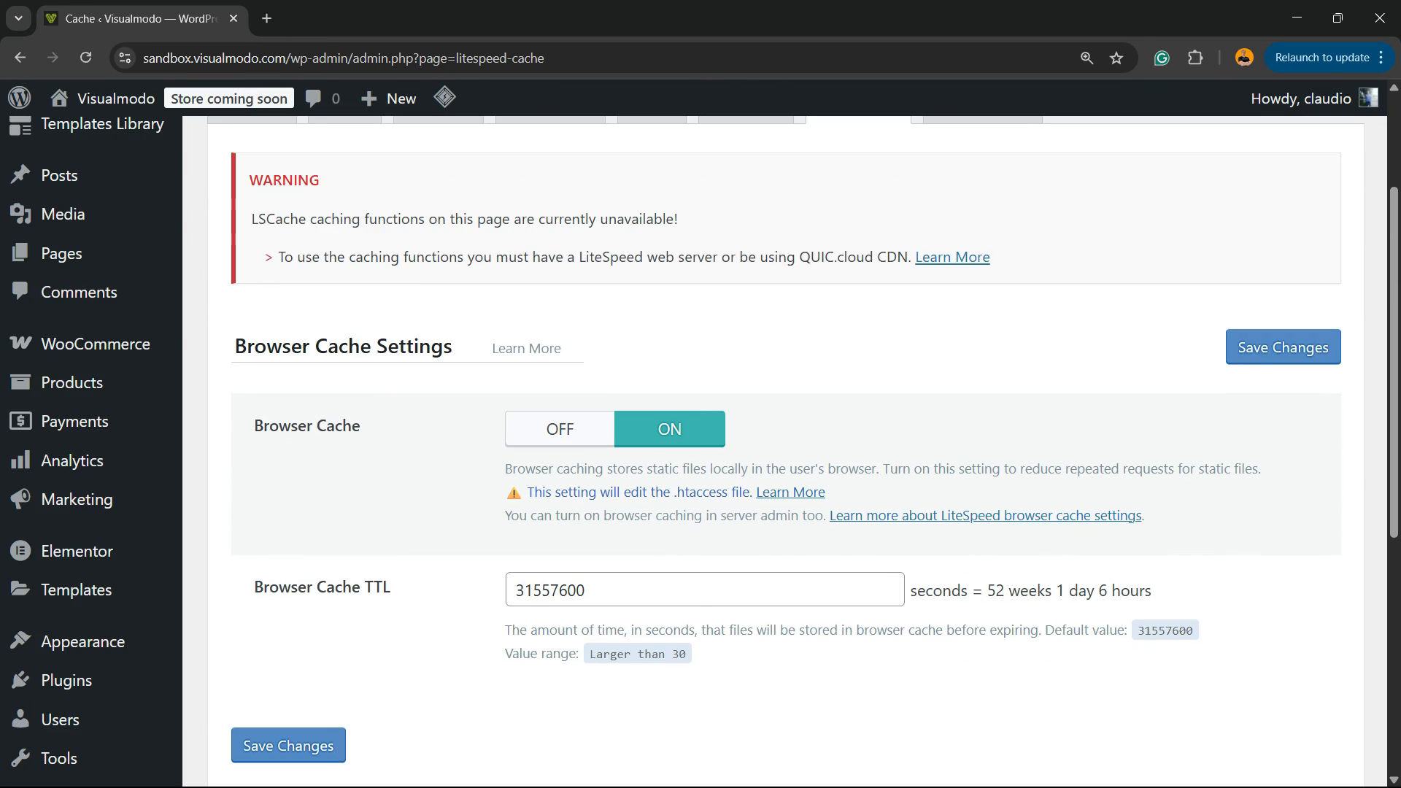
{"action": "scroll", "coordinate": [785, 438], "scroll_direction": "up", "scroll_amount": 1}
{"action": "scroll", "coordinate": [784, 438], "scroll_direction": "down", "scroll_amount": 8}
{"action": "scroll", "coordinate": [785, 438], "scroll_direction": "up", "scroll_amount": 5}
{"action": "scroll", "coordinate": [784, 438], "scroll_direction": "up", "scroll_amount": 3}
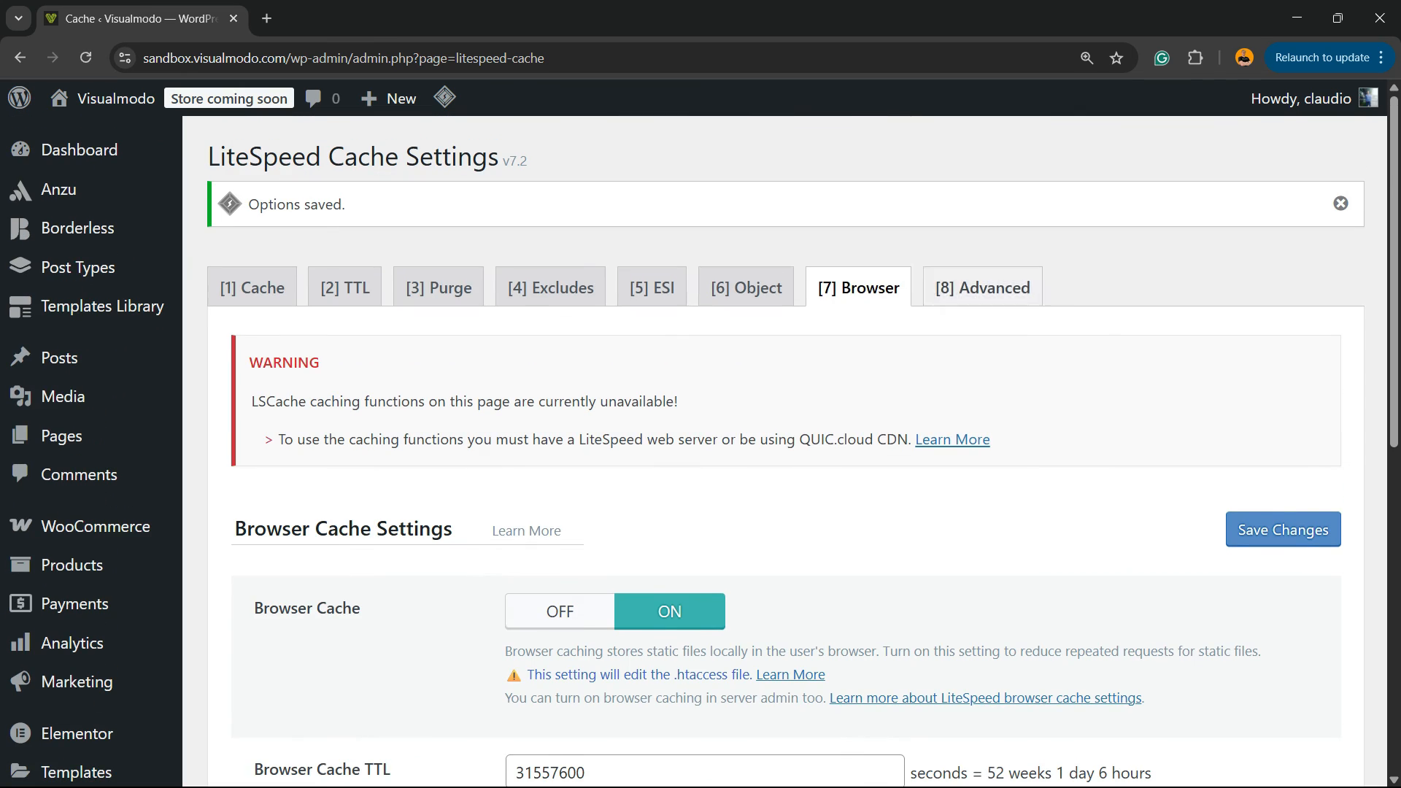
{"action": "mouse_move", "coordinate": [59, 358]}
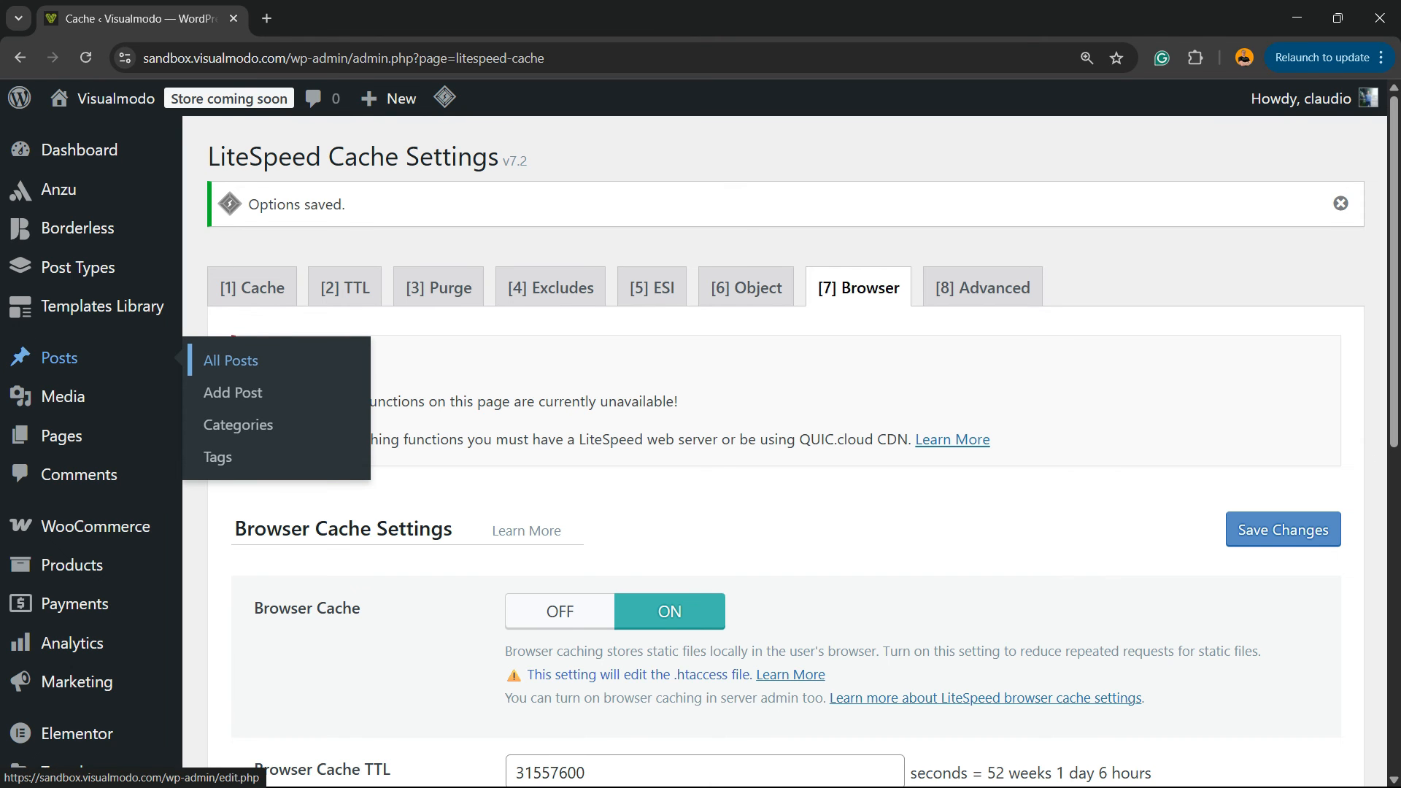
{"action": "scroll", "coordinate": [784, 438], "scroll_direction": "down", "scroll_amount": 7}
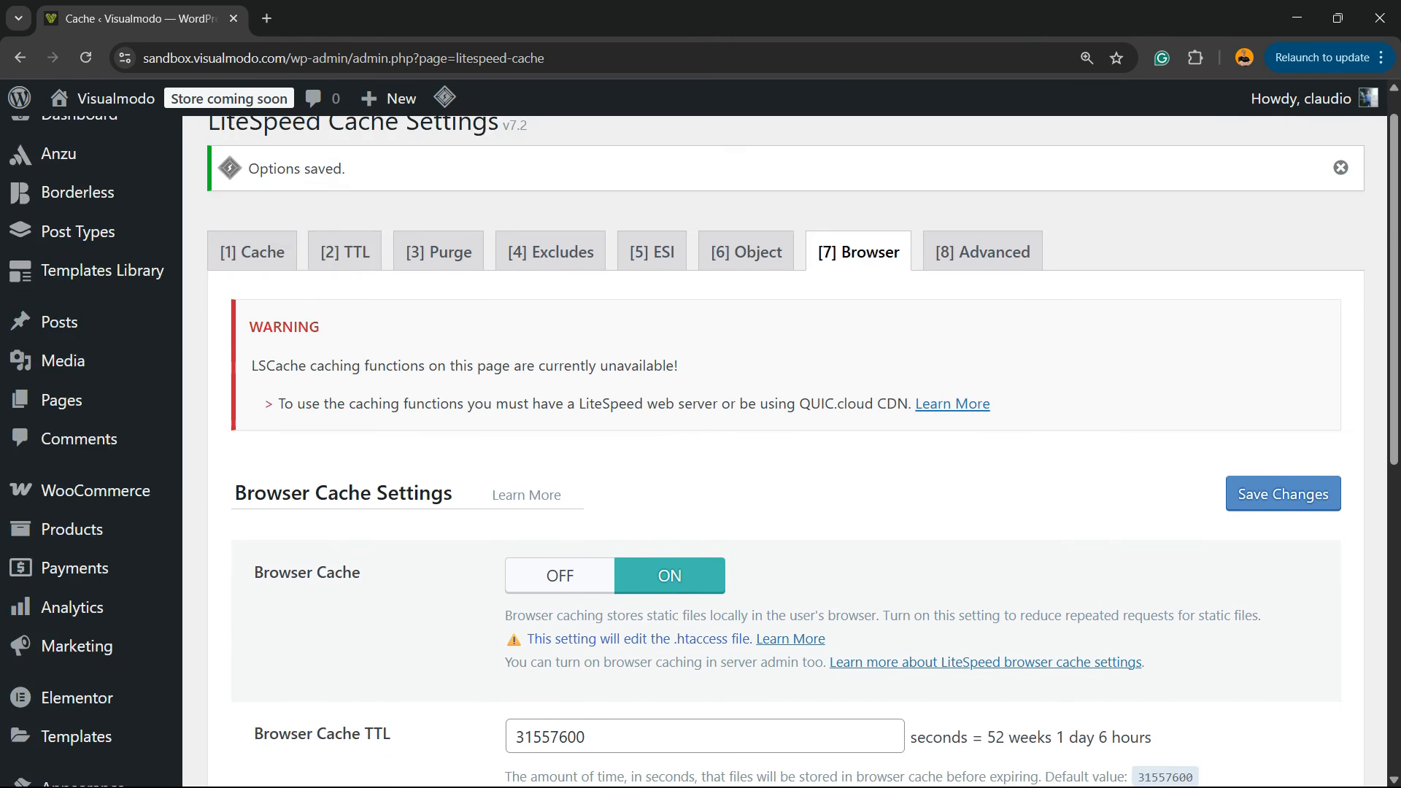
{"action": "scroll", "coordinate": [784, 438], "scroll_direction": "up", "scroll_amount": 6}
{"action": "scroll", "coordinate": [784, 452], "scroll_direction": "down", "scroll_amount": 2}
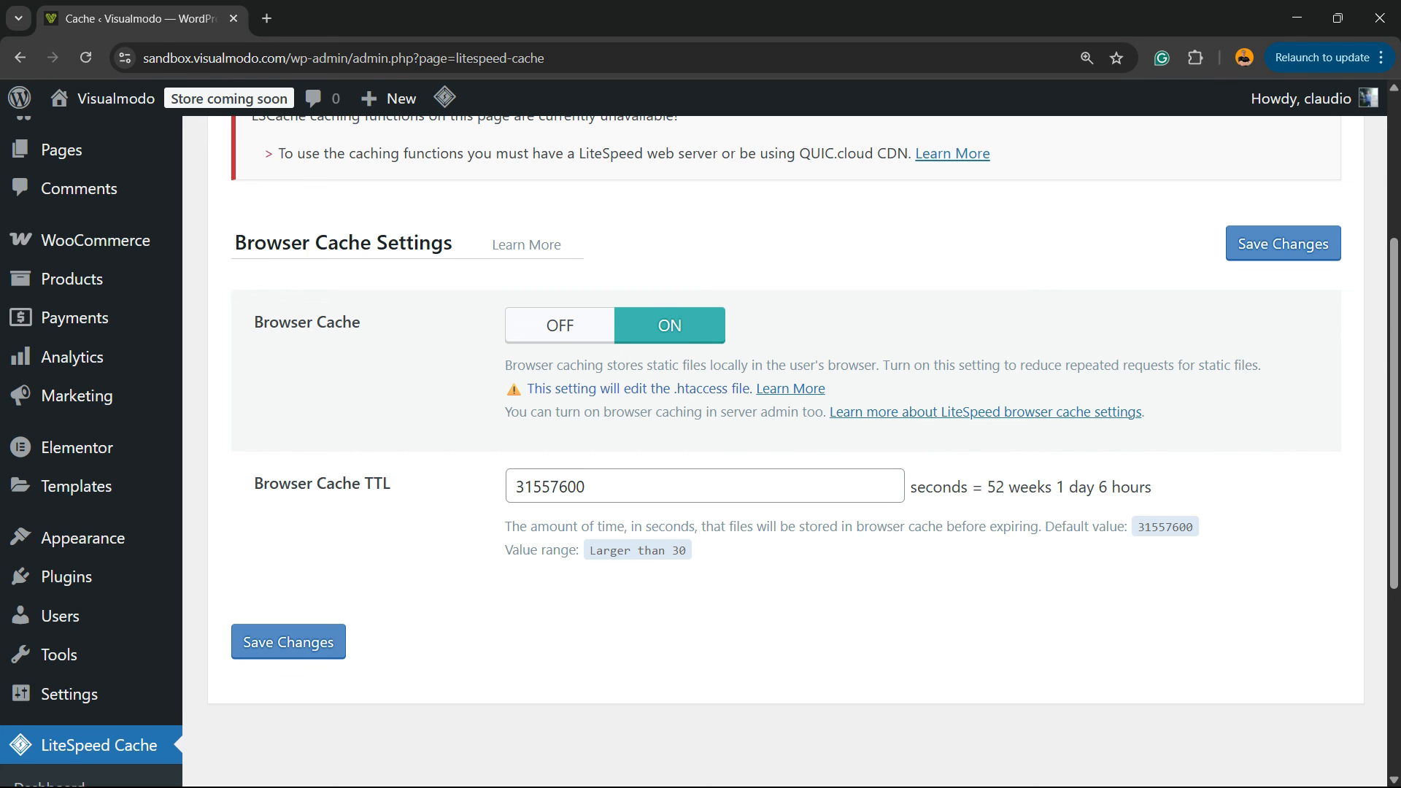
{"action": "scroll", "coordinate": [784, 438], "scroll_direction": "up", "scroll_amount": 2}
{"action": "scroll", "coordinate": [785, 438], "scroll_direction": "down", "scroll_amount": 6}
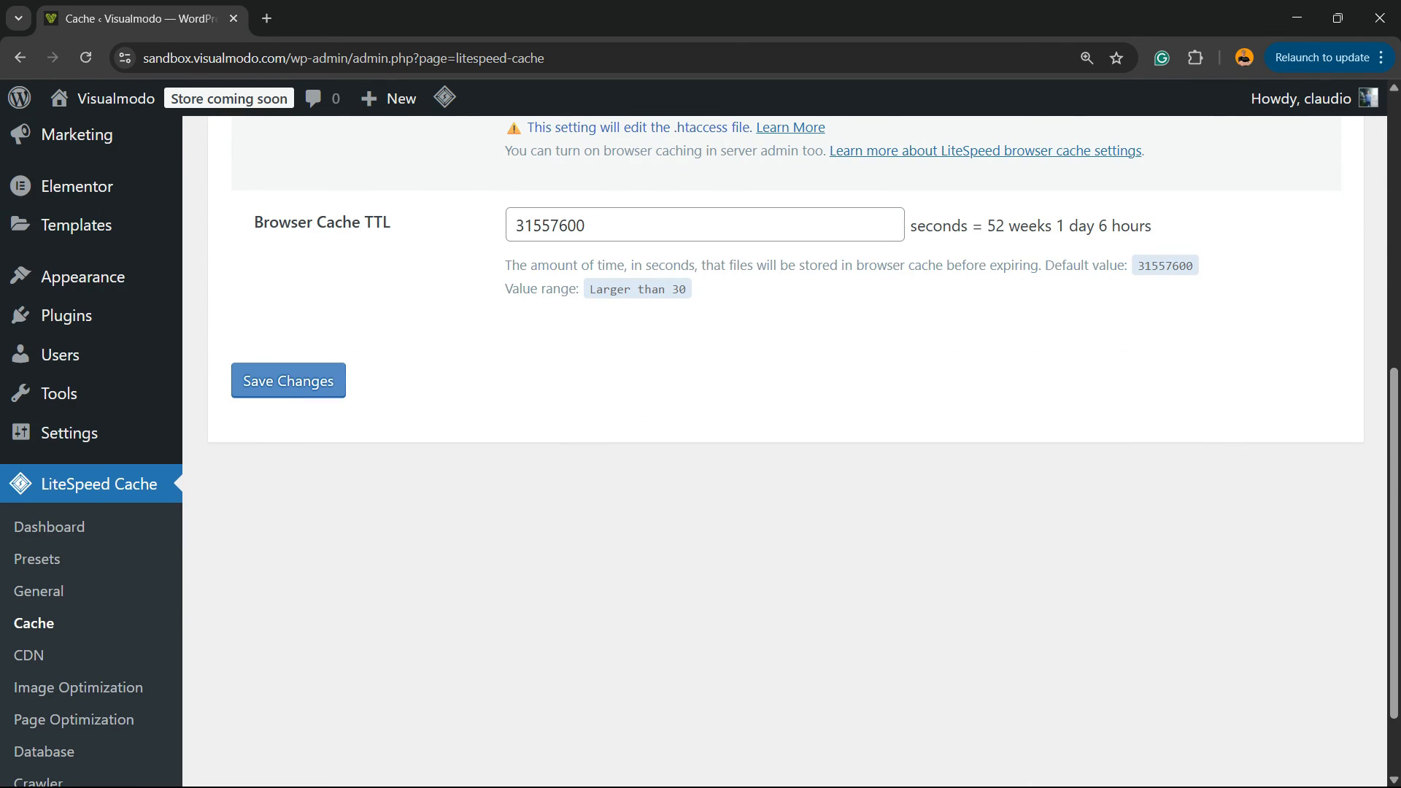
- Leave the LiteSpeed Cache settings and return to the WordPress admin dashboard
{"action": "scroll", "coordinate": [785, 438], "scroll_direction": "up", "scroll_amount": 10}
{"action": "left_click", "coordinate": [79, 149]}
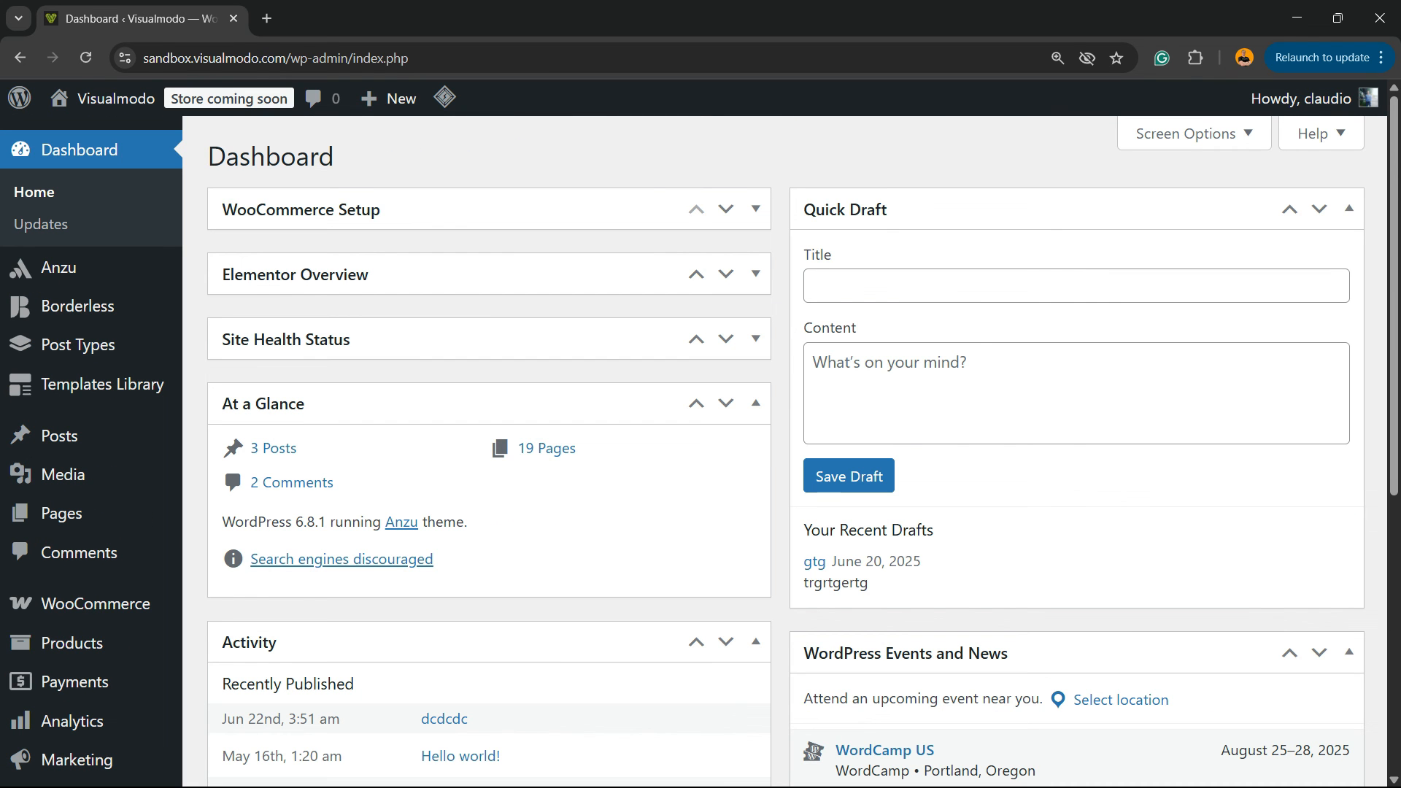